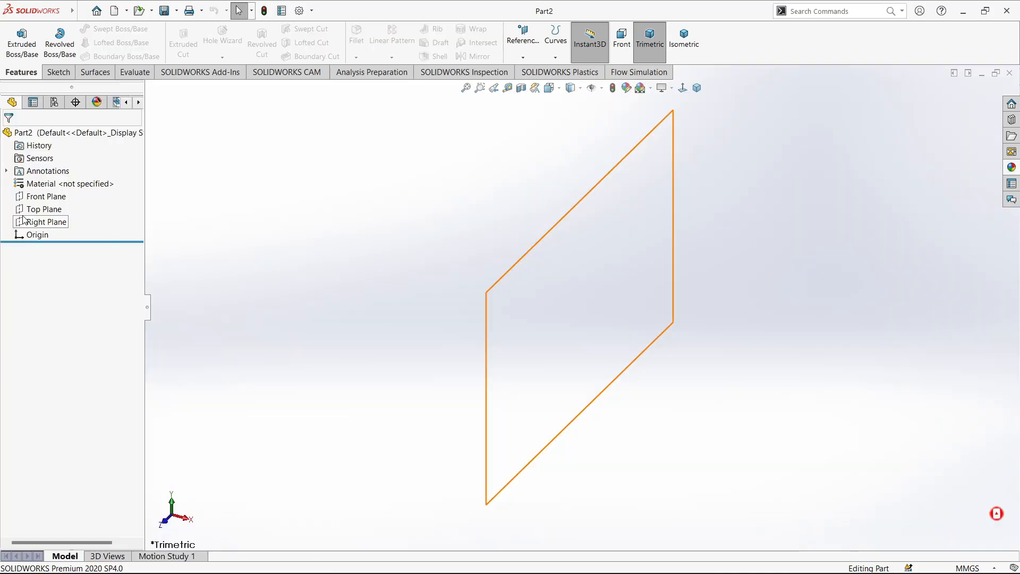
Sketch a circle about 78 mm in diameter on the Top Plane, centred on the origin.
left_click(44, 209)
left_click(31, 196)
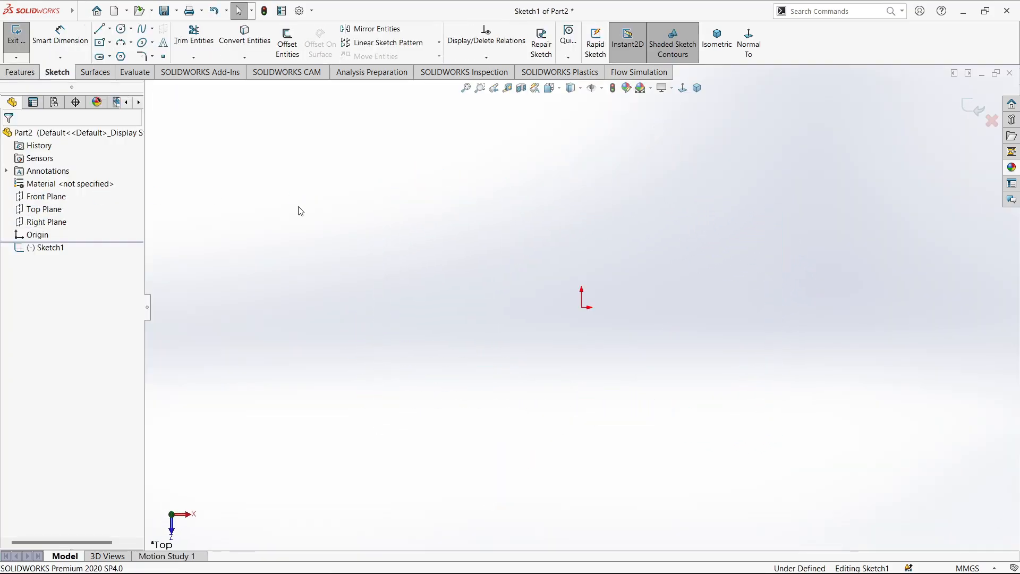
left_click(123, 32)
left_click_drag(582, 307, 663, 307)
key("Escape")
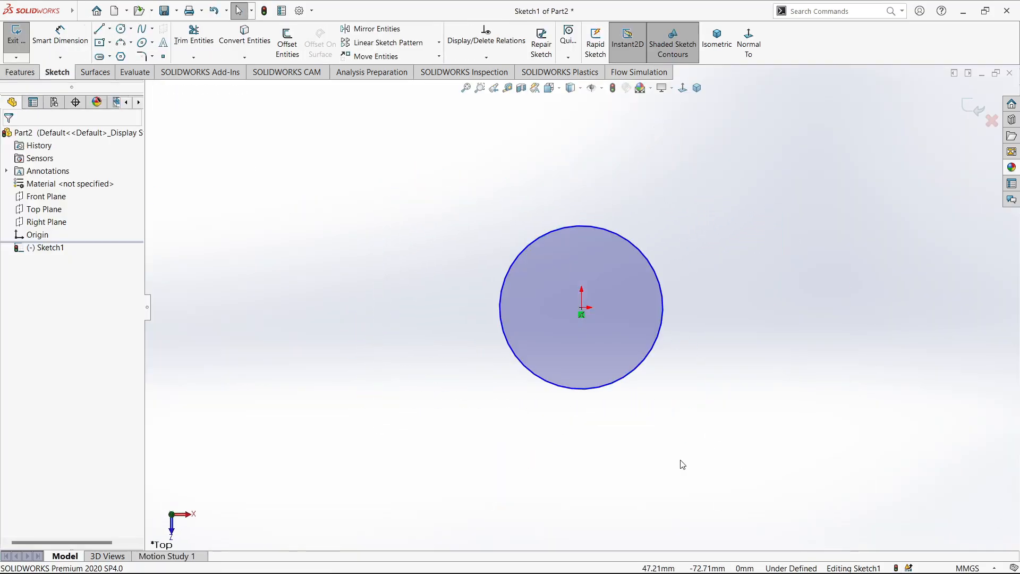
Dimension the circle's diameter as 21 mm.
left_click(664, 321)
left_click(720, 325)
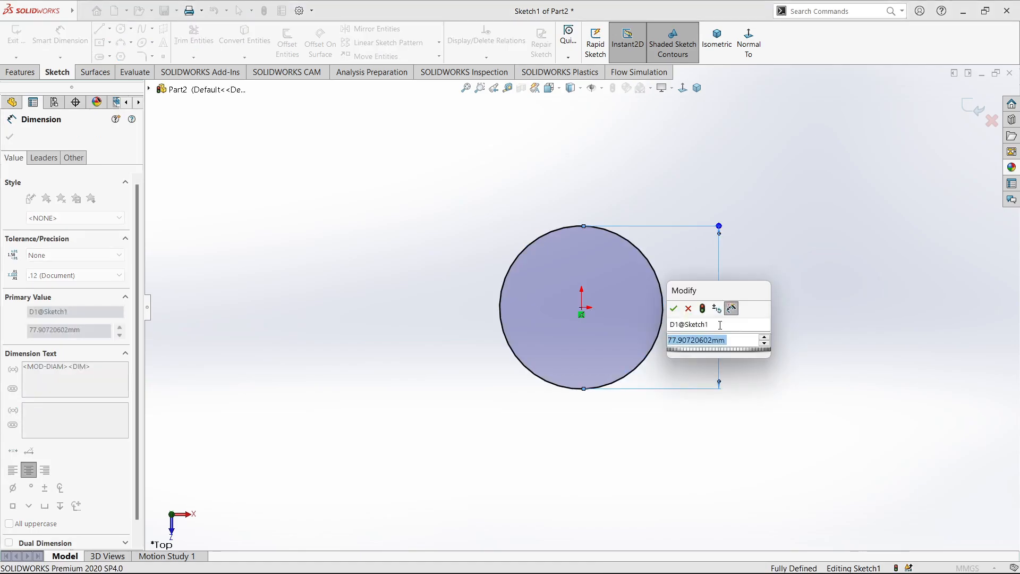
type("21")
key("Return")
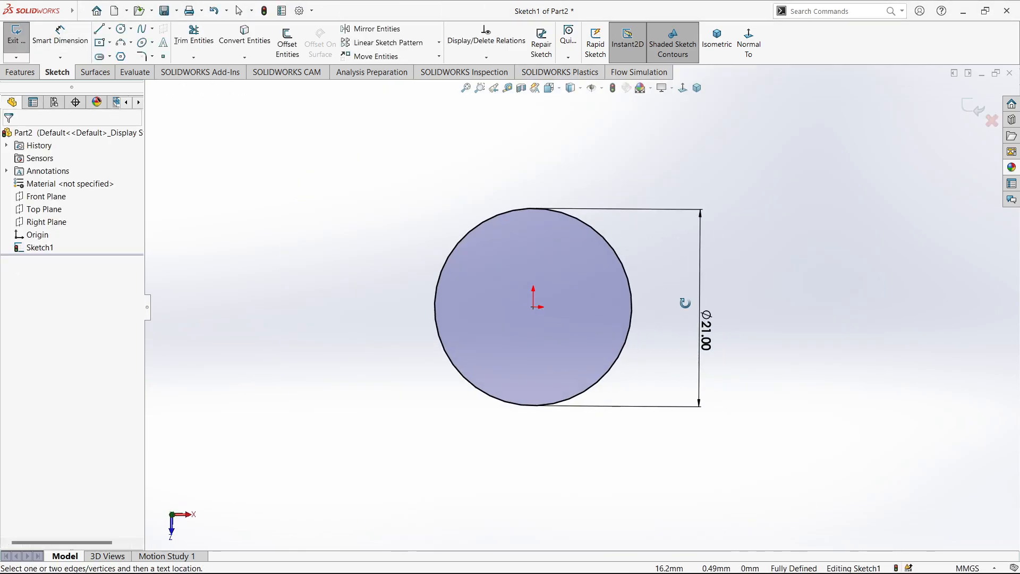
Extrude the circle as a blind boss 8 mm deep.
left_click(21, 71)
left_click(14, 41)
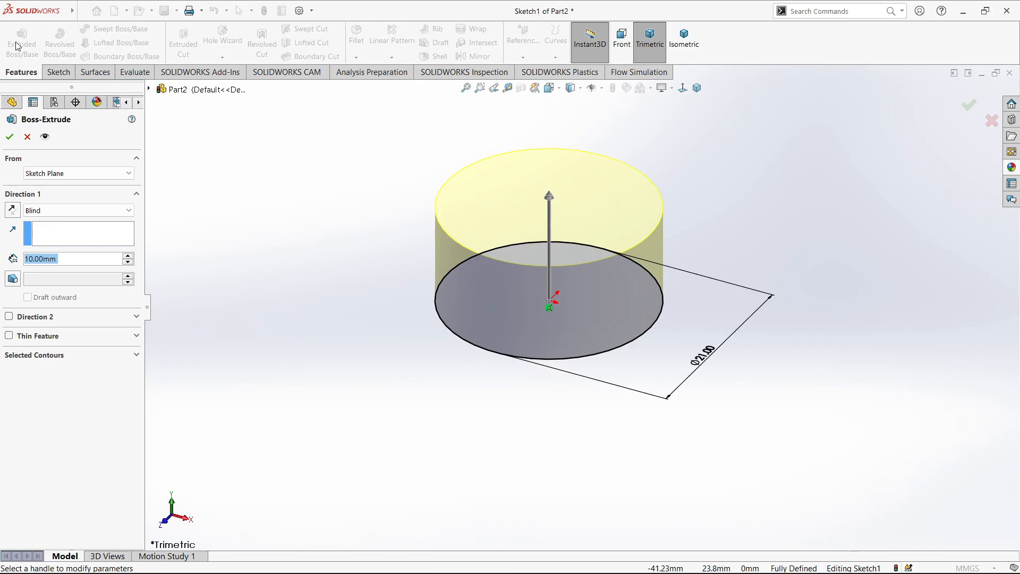
type("8")
key("Return")
left_click(9, 137)
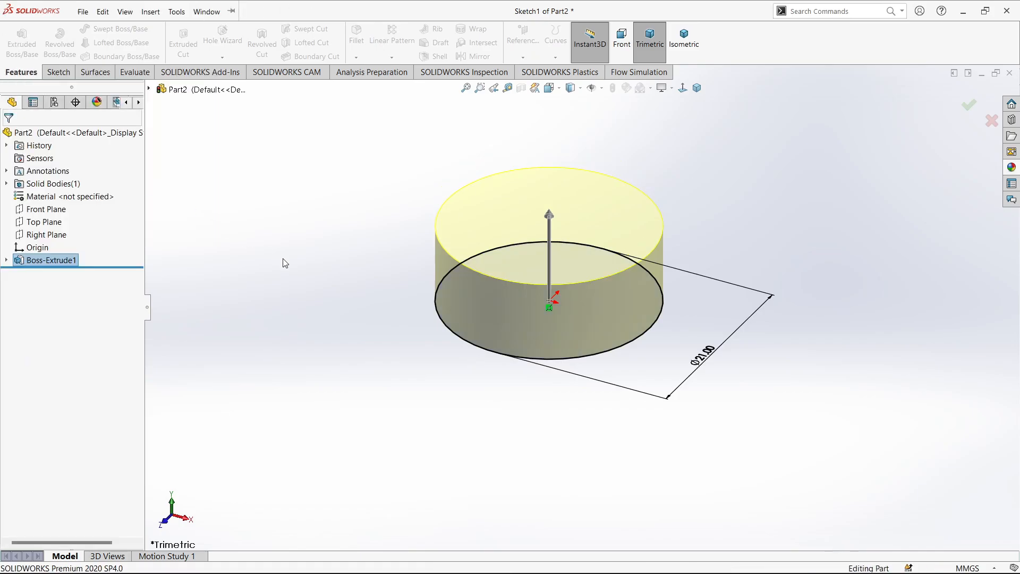
middle_click_drag(542, 361, 548, 206)
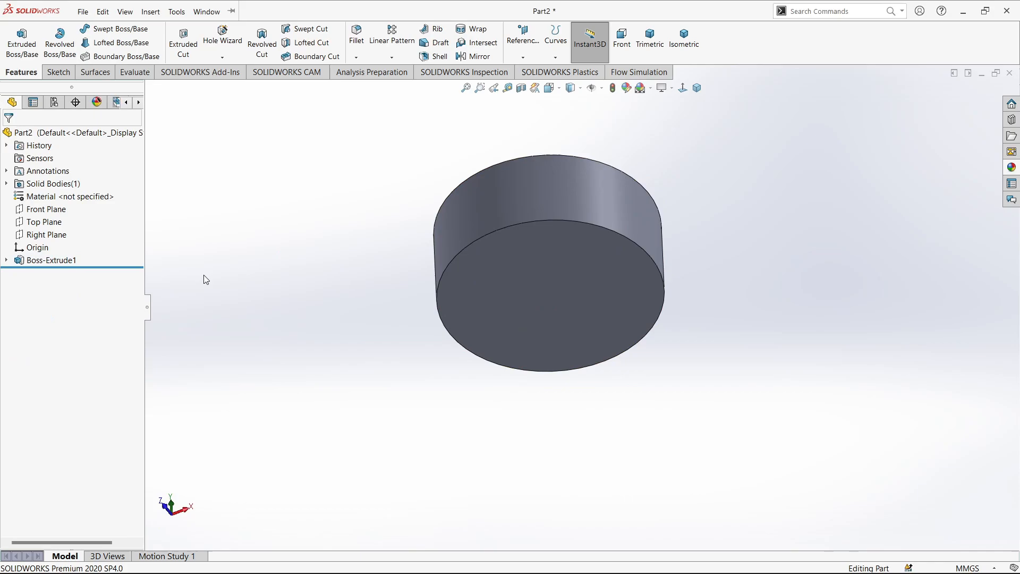
left_click(43, 261)
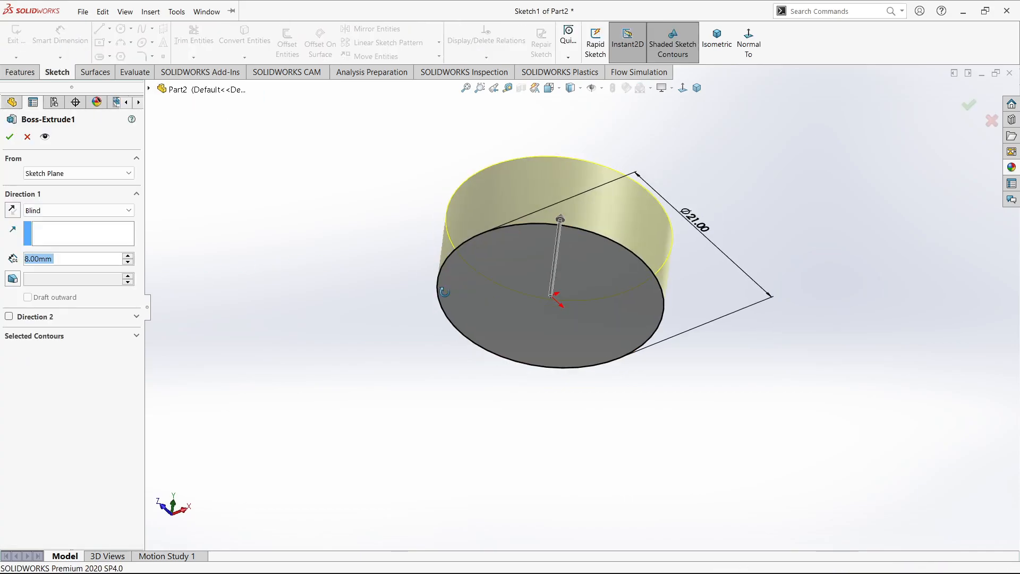
middle_click_drag(404, 271, 404, 330)
middle_click_drag(728, 289, 682, 423)
left_click(649, 430)
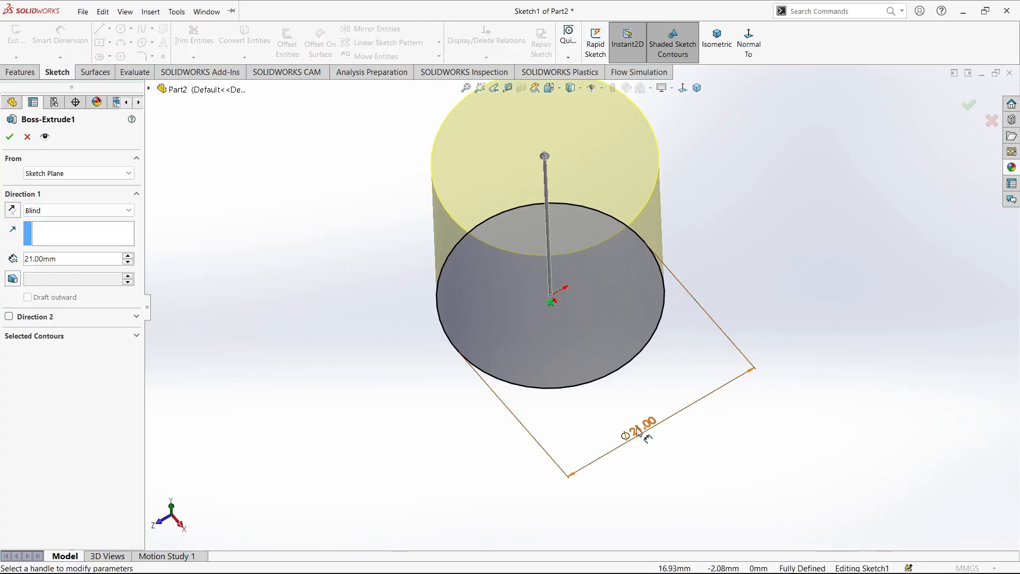
left_click(33, 137)
Change the base cylinder's diameter to 21.5 mm.
left_click(40, 260)
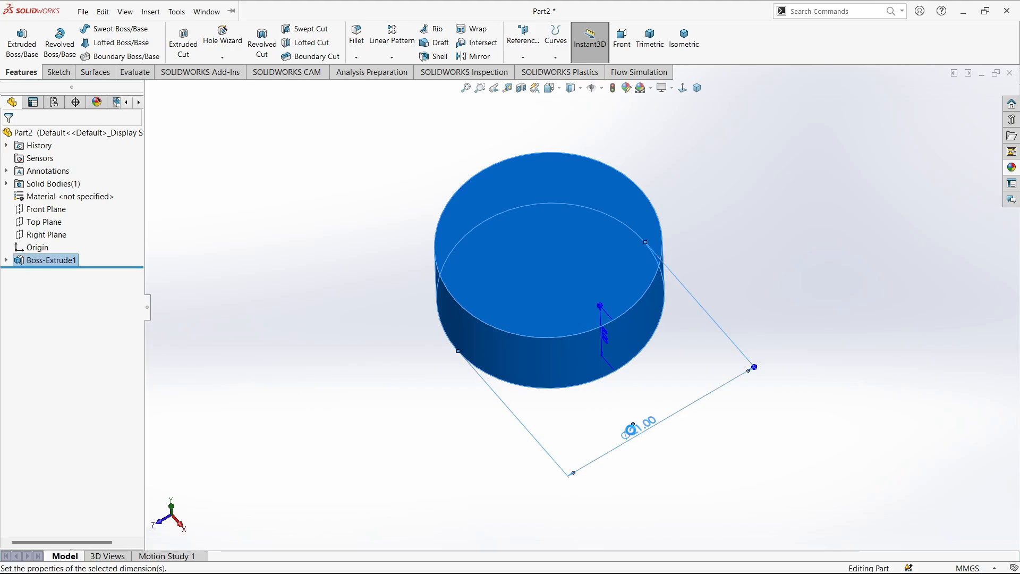
double_click(631, 429)
type("21.5")
key("Return")
left_click(432, 349)
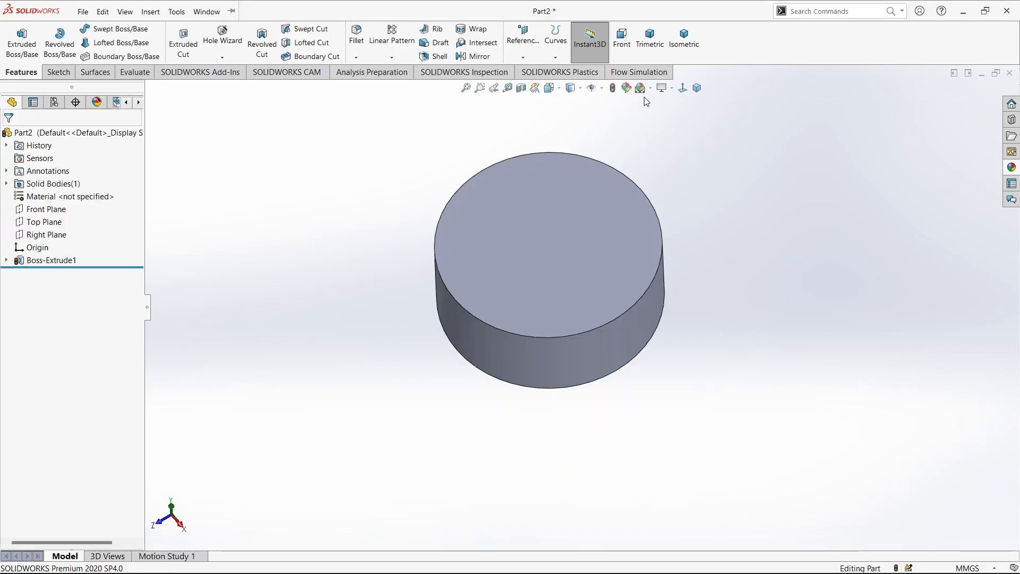
Fillet the cylinder's upper circular edge with a symmetric 4 mm radius.
middle_click_drag(570, 340, 587, 198)
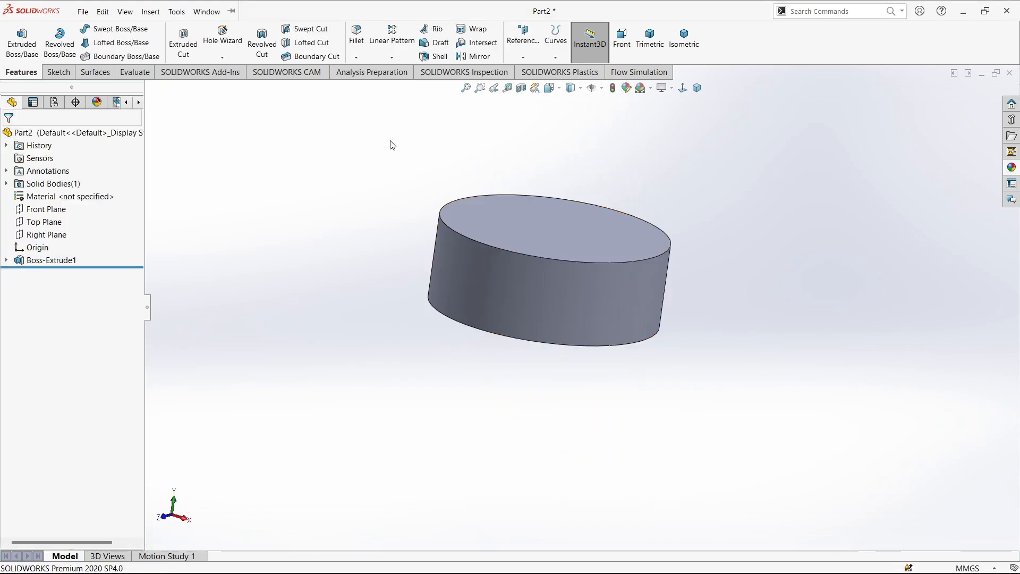
left_click(534, 257)
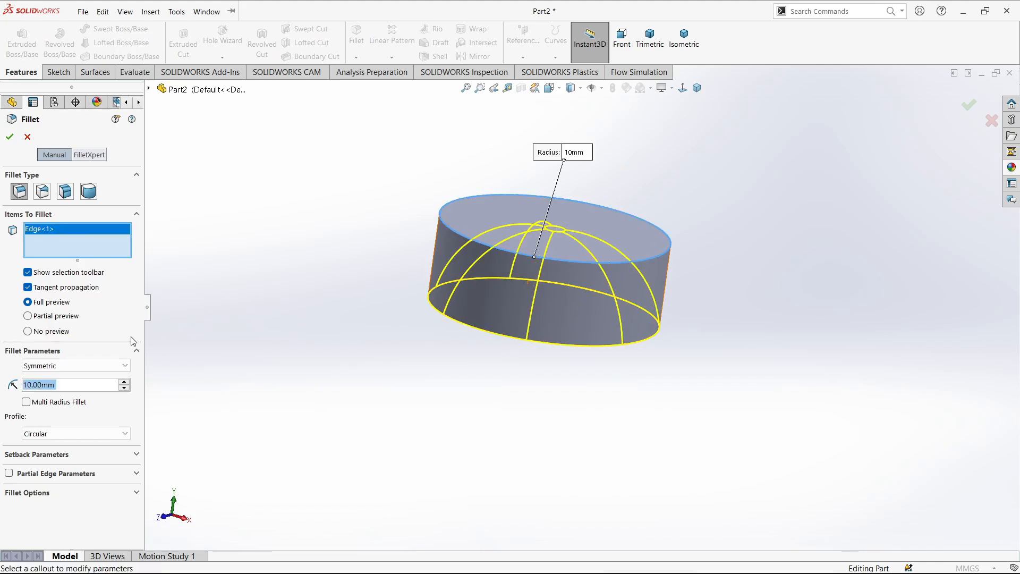
type("5")
key("Return")
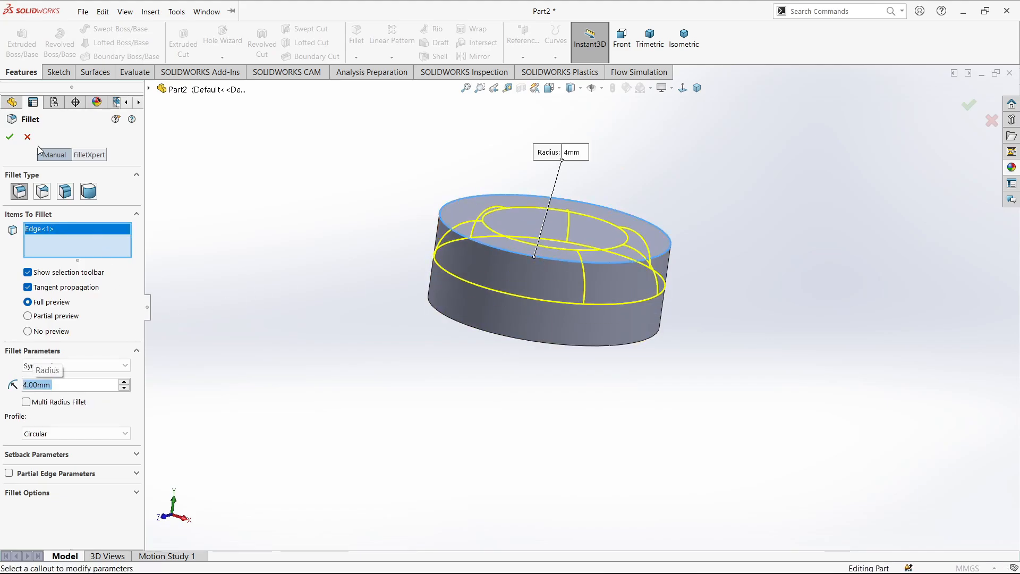
key("Return")
Start a sketch on the cylinder's bottom face and draw a circle about 18 mm in diameter centred on the origin.
middle_click_drag(537, 394, 556, 257)
left_click(553, 306)
left_click(406, 215)
left_click(534, 263)
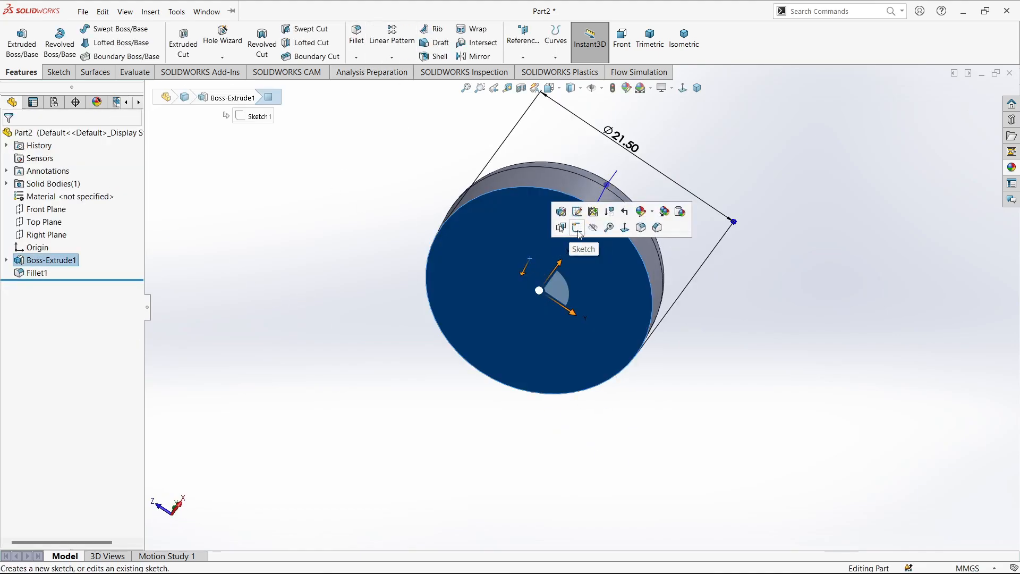
left_click(568, 231)
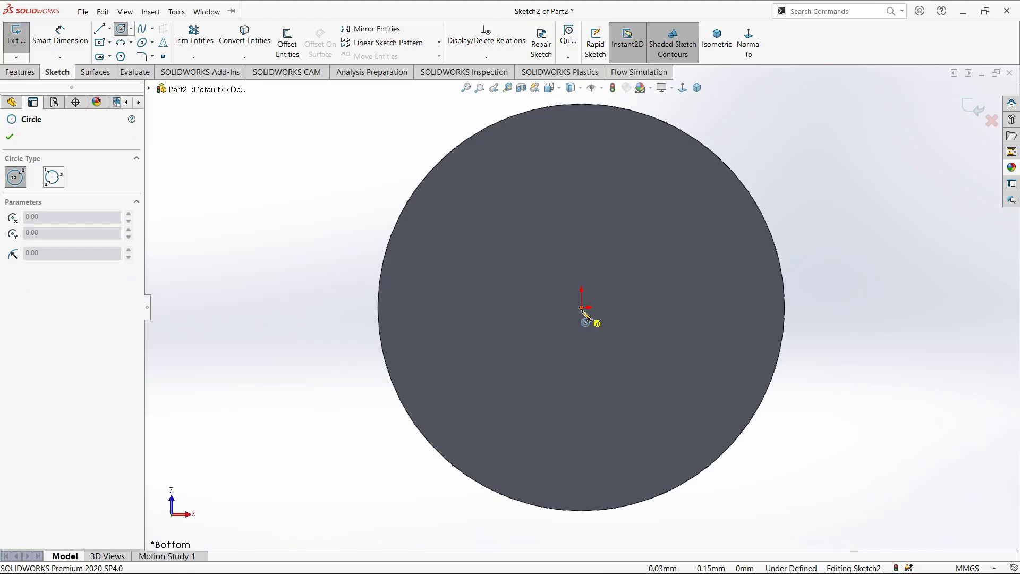
left_click(582, 307)
left_click(424, 242)
Dimension the bottom-face circle's diameter as 21 mm.
right_click_drag(424, 242, 422, 215)
left_click(409, 304)
left_click(274, 292)
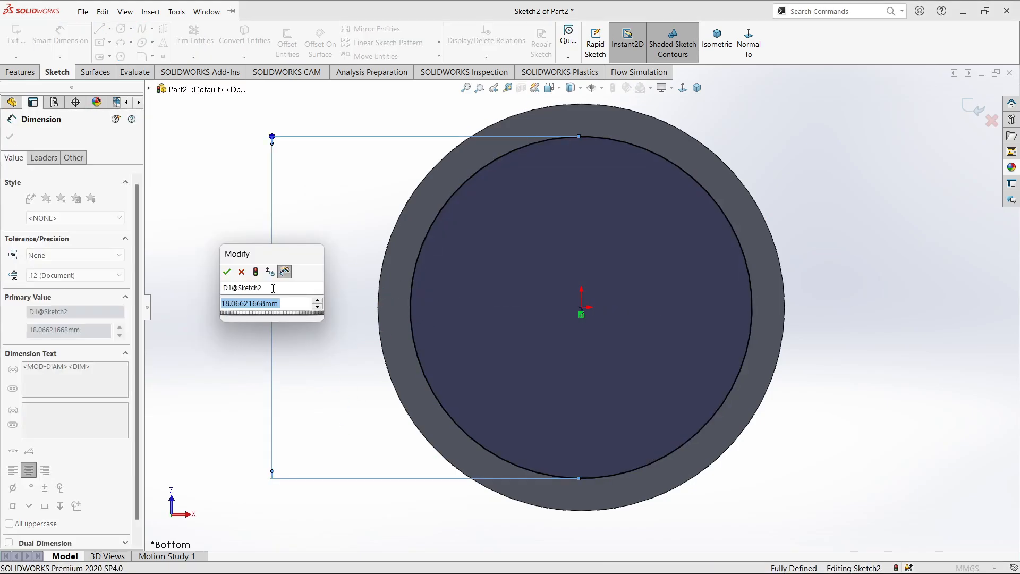
key("Return")
key("Escape")
left_click(20, 72)
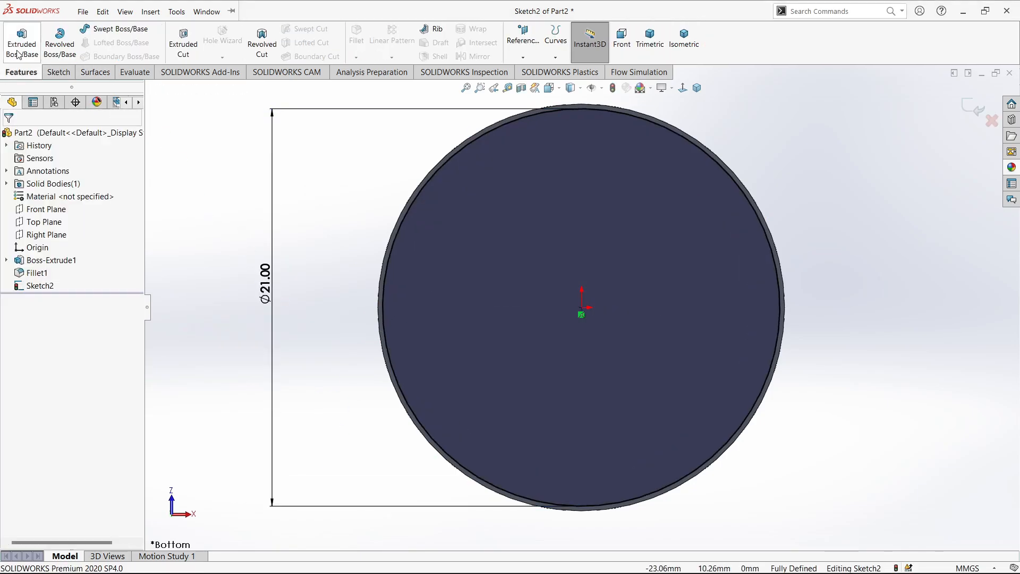
left_click(17, 50)
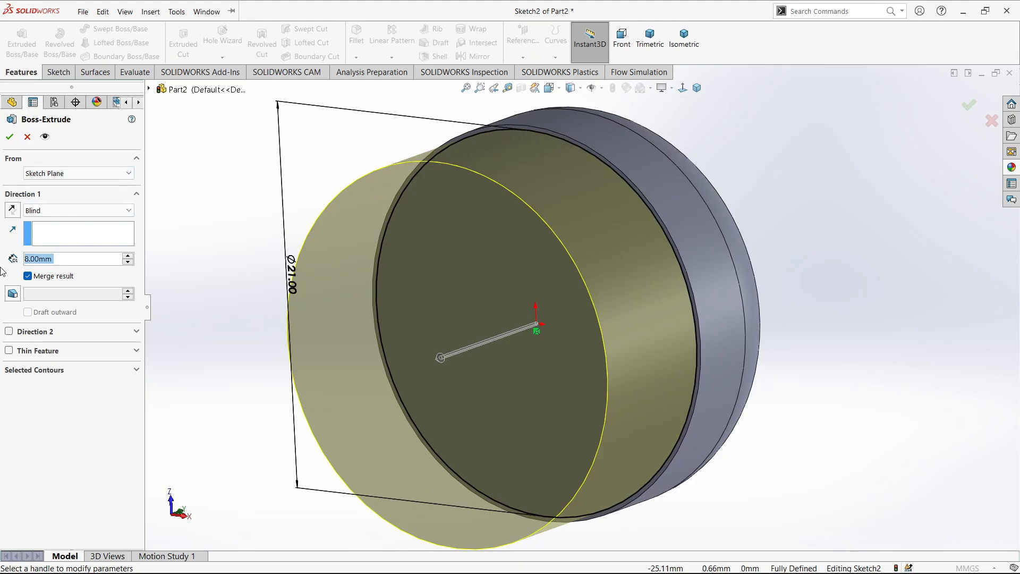
type("0.5")
key("Return")
middle_click_drag(144, 204, 3, 204)
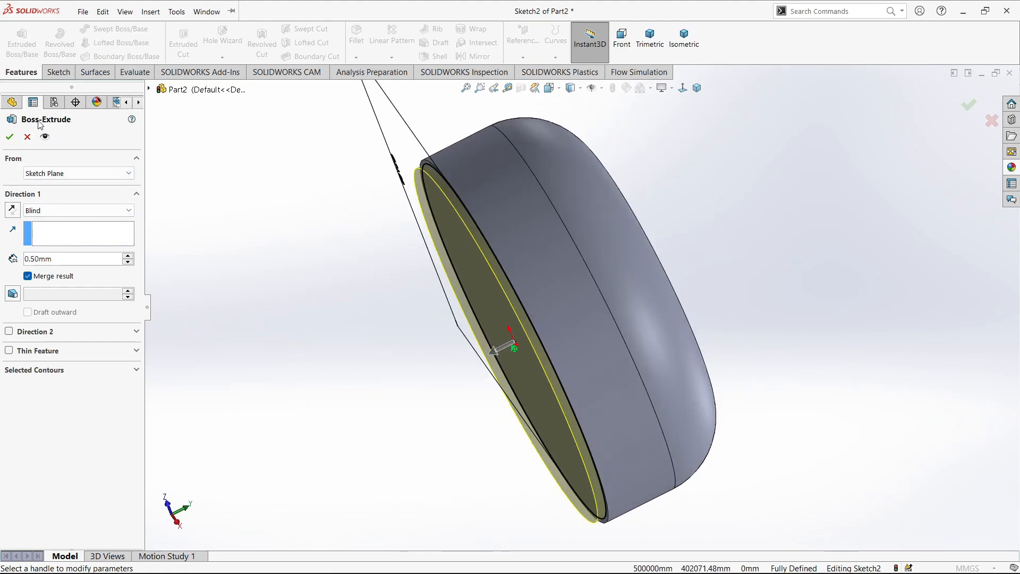
left_click(27, 137)
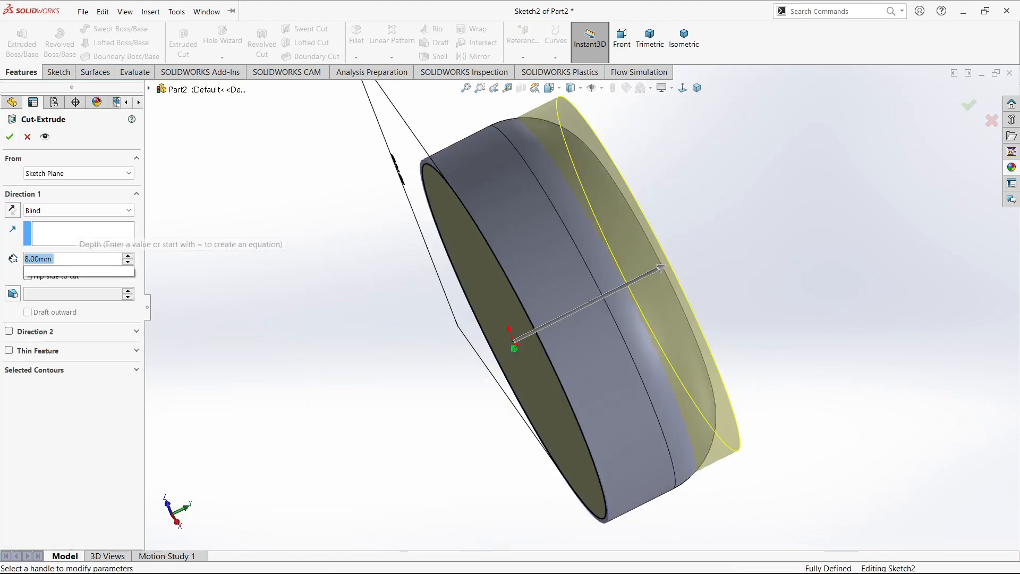
Cut-extrude the 21 mm circle 0.5 mm deep into the bottom of the cylinder.
type("0.5")
key("Return")
middle_click_drag(452, 282, 523, 298)
left_click(528, 294)
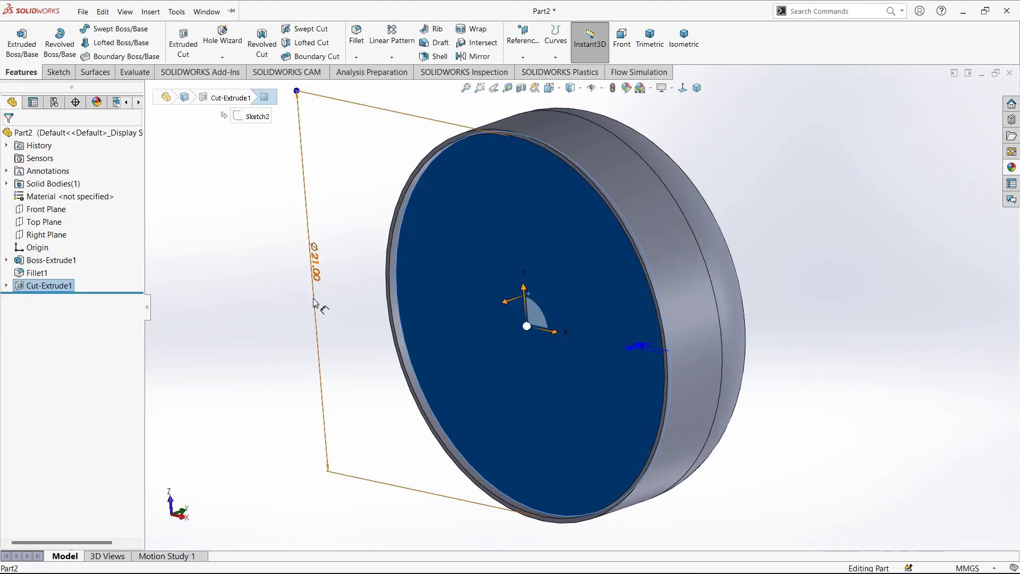
middle_click_drag(399, 278, 420, 271)
key("Escape")
mouse_move(502, 298)
middle_mouse_down()
mouse_move(448, 294)
mouse_move(502, 295)
middle_mouse_up()
left_click(483, 291)
left_click(531, 261)
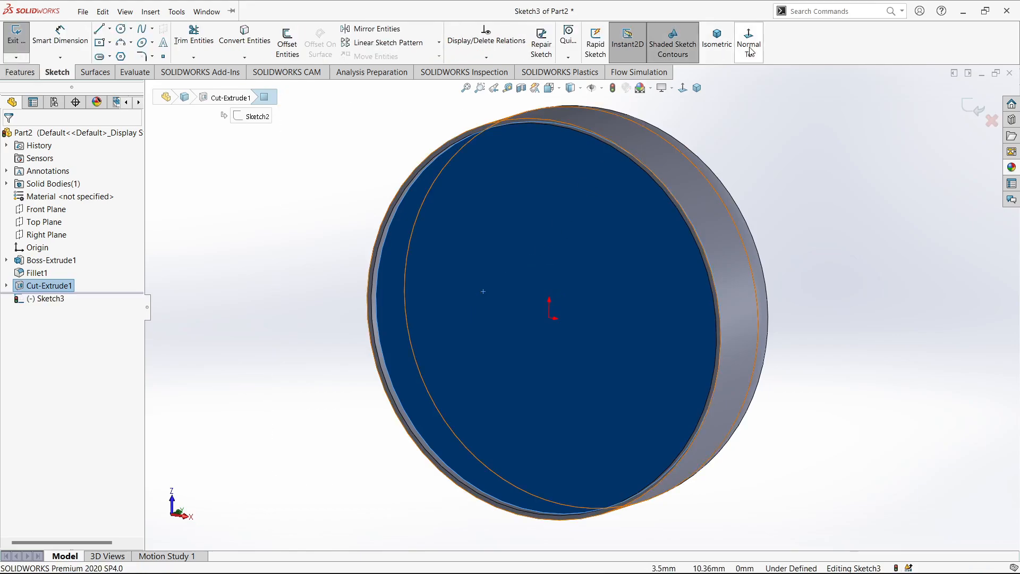
left_click(975, 109)
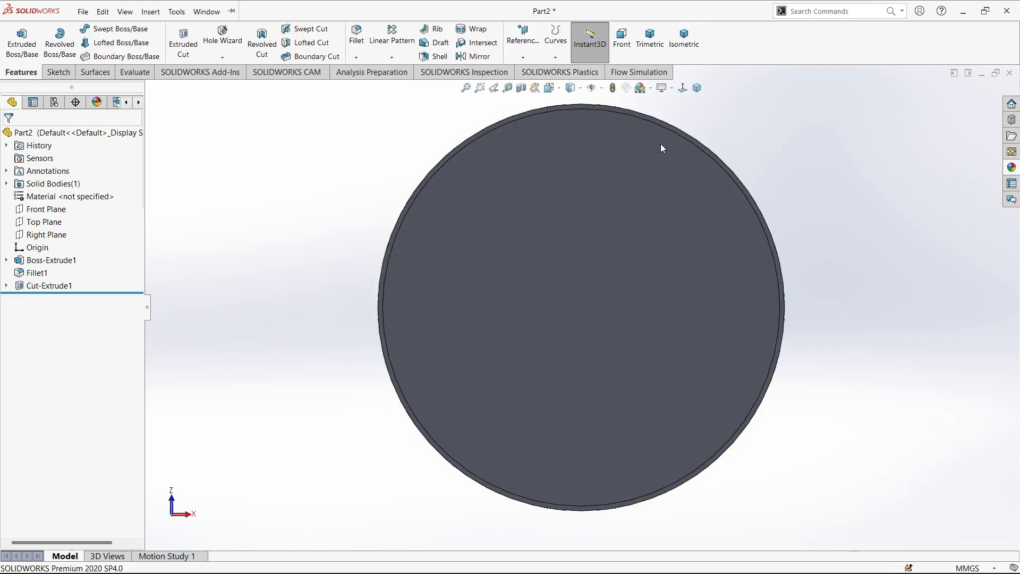
Shell the part with the recessed bottom face removed, using the shell preview.
left_click(439, 56)
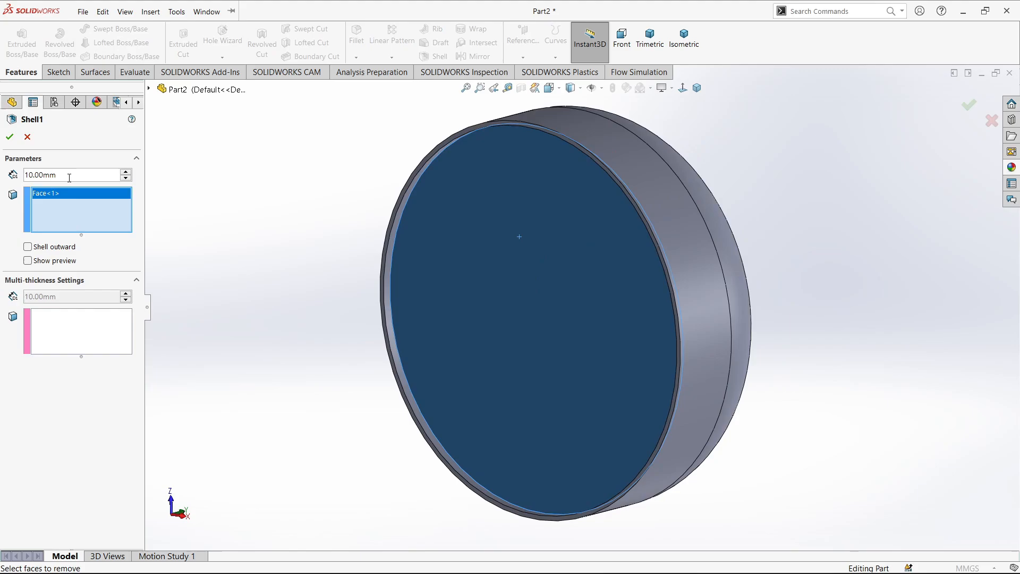
left_click(50, 259)
middle_click_drag(309, 322, 366, 318)
scroll(421, 224, "down", 3)
mouse_move(428, 246)
middle_mouse_down()
mouse_move(421, 239)
mouse_move(433, 263)
middle_mouse_up()
left_click(13, 143)
Collapse the feature tree pane and show the shelled part in isometric view.
middle_click_drag(590, 297, 391, 395)
scroll(547, 316, "up", 3)
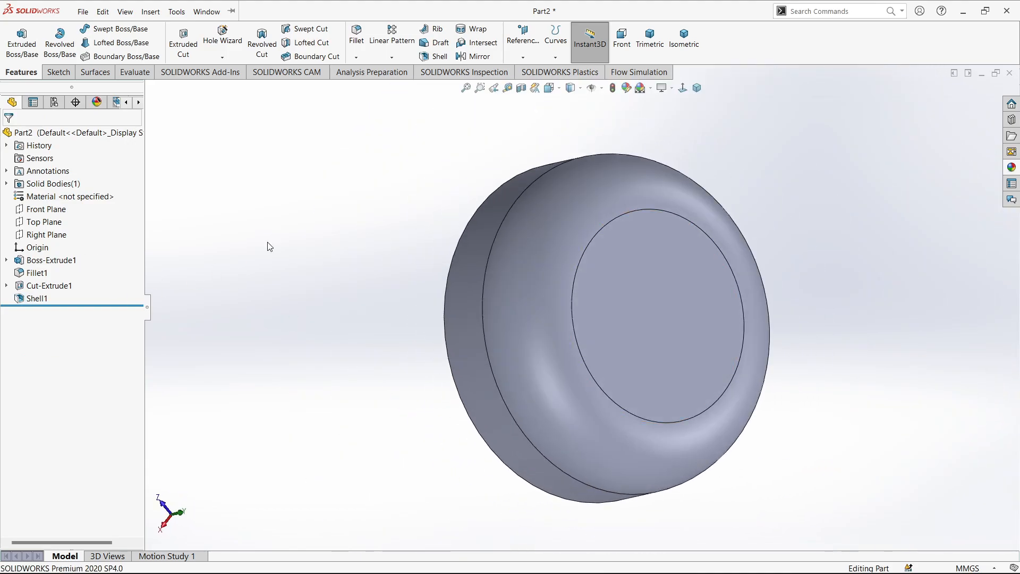
left_click(691, 45)
middle_click_drag(669, 253, 706, 133)
left_click(154, 308)
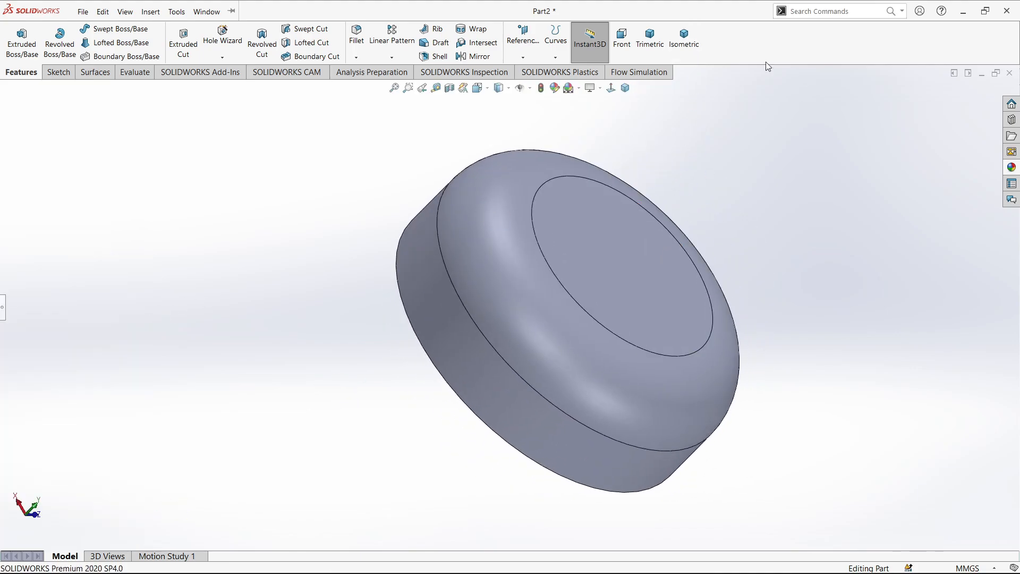
left_click(684, 40)
Apply a black appearance to the part and change the scene to a plain white background.
left_click(1011, 168)
double_click(936, 418)
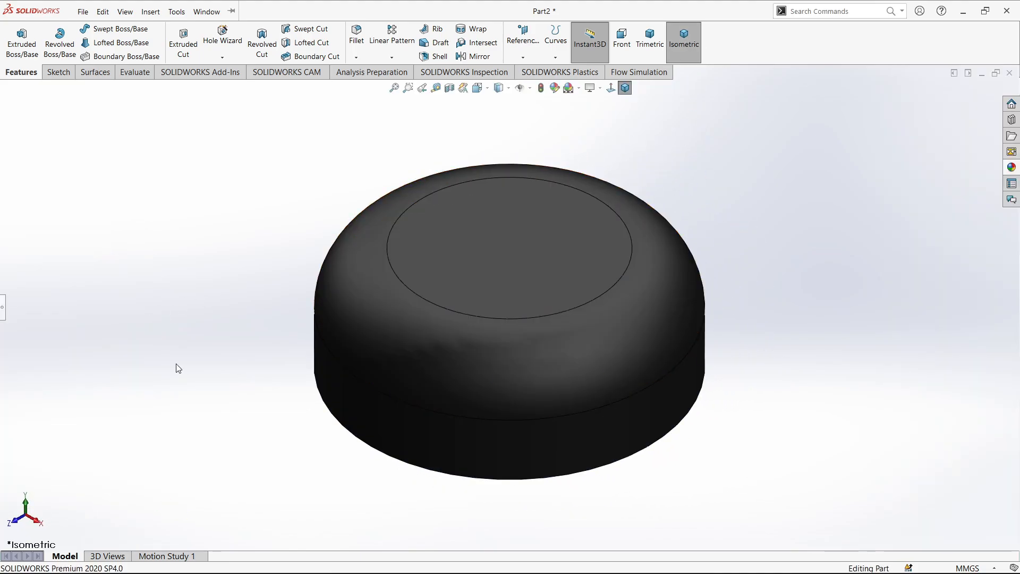
middle_click_drag(119, 391, 801, 208)
left_click(598, 89)
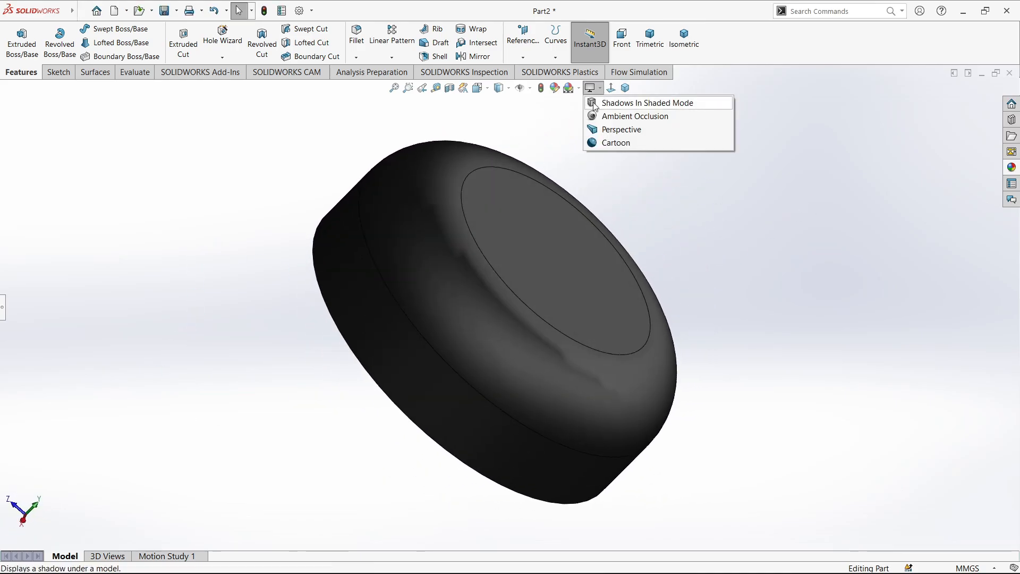
left_click(579, 89)
left_click(585, 117)
middle_click_drag(589, 160, 626, 285)
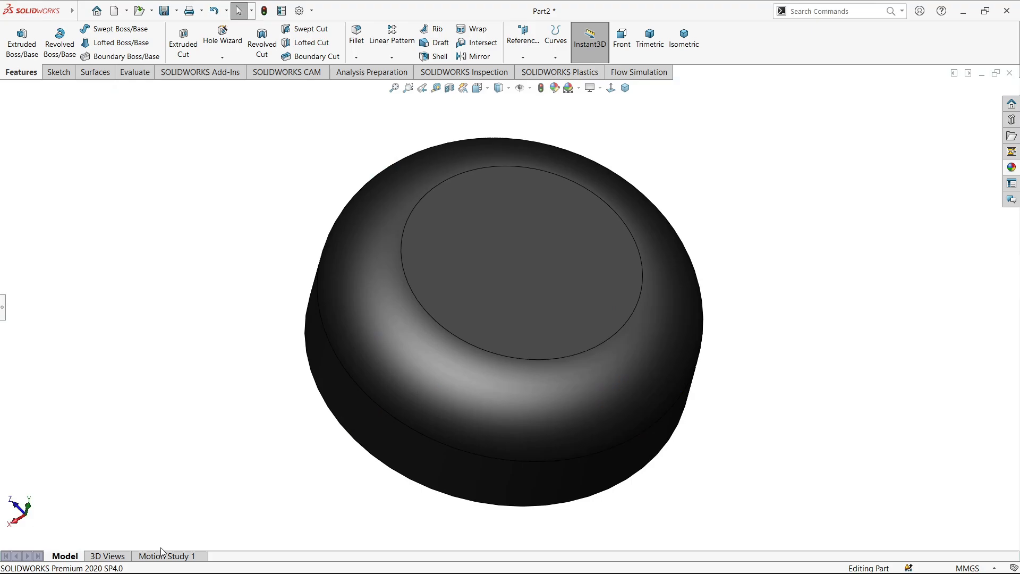
Create an animation in Motion Study 1 with a 10-second duration and a 0-second start time, and play it.
left_click(162, 554)
left_click(296, 544)
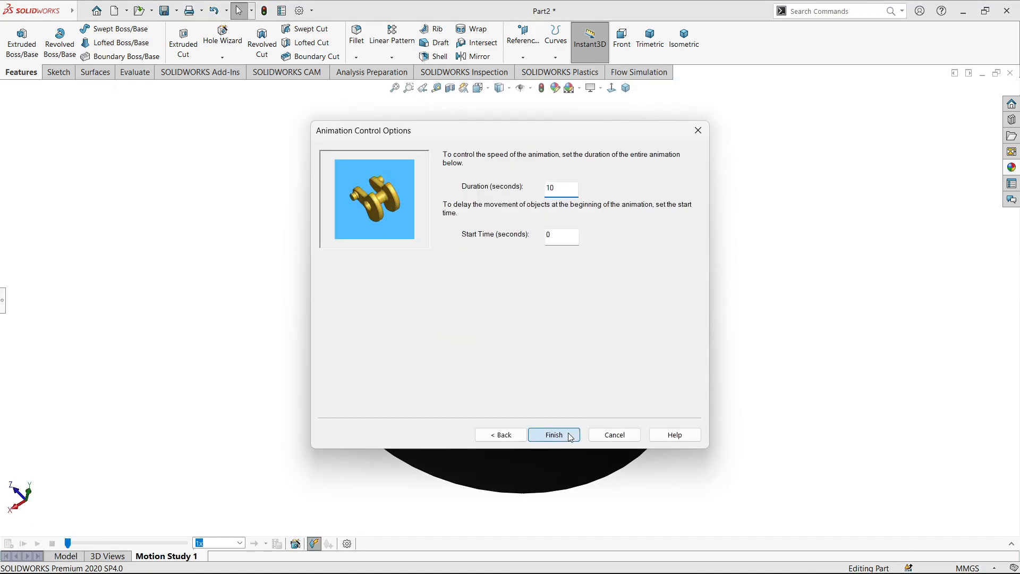
left_click(555, 435)
left_click(38, 543)
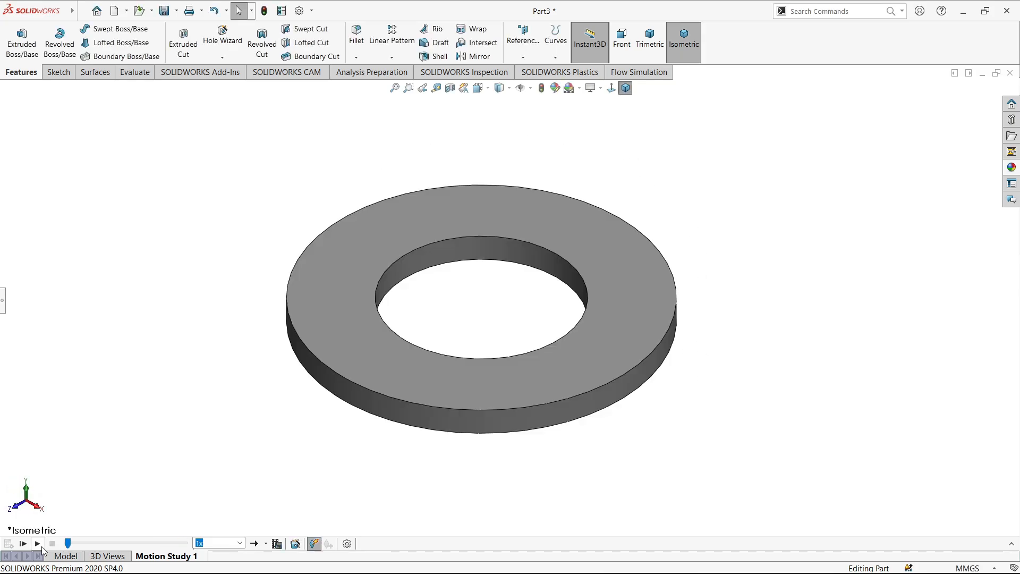
Play the ring-shaped part's animation in Motion Study 1.
left_click(41, 545)
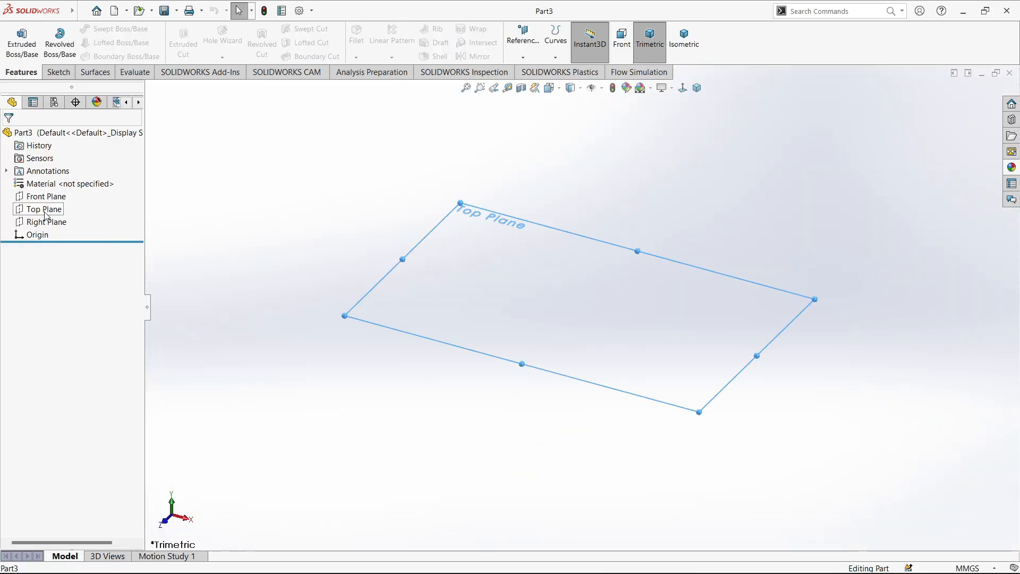
Sketch two concentric circles centred on the origin on the Top Plane of the new part.
left_click(44, 211)
left_click(59, 192)
left_click(126, 29)
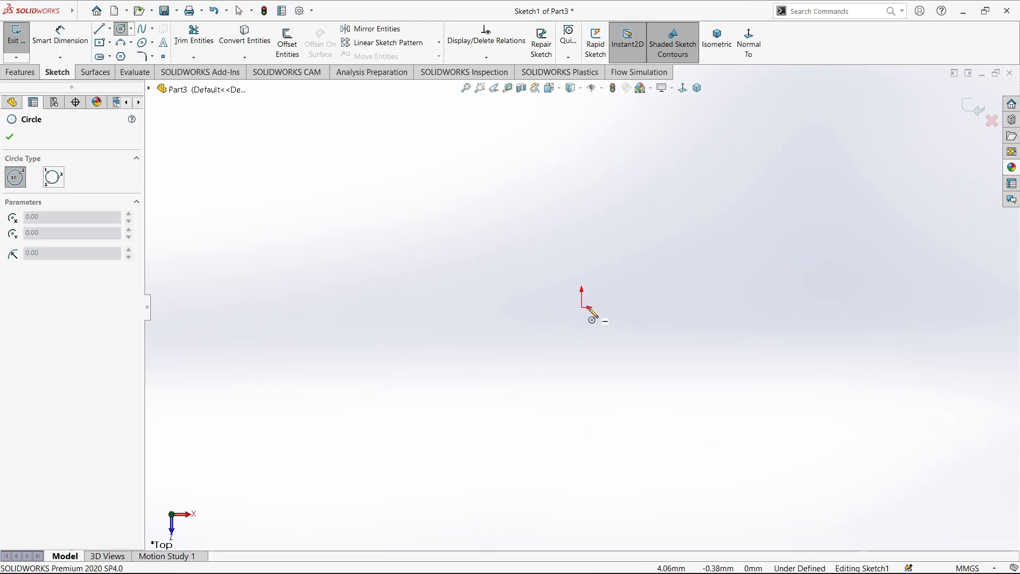
left_click_drag(581, 308, 636, 307)
left_click(582, 308)
left_click(686, 372)
right_click(752, 413)
left_click(786, 468)
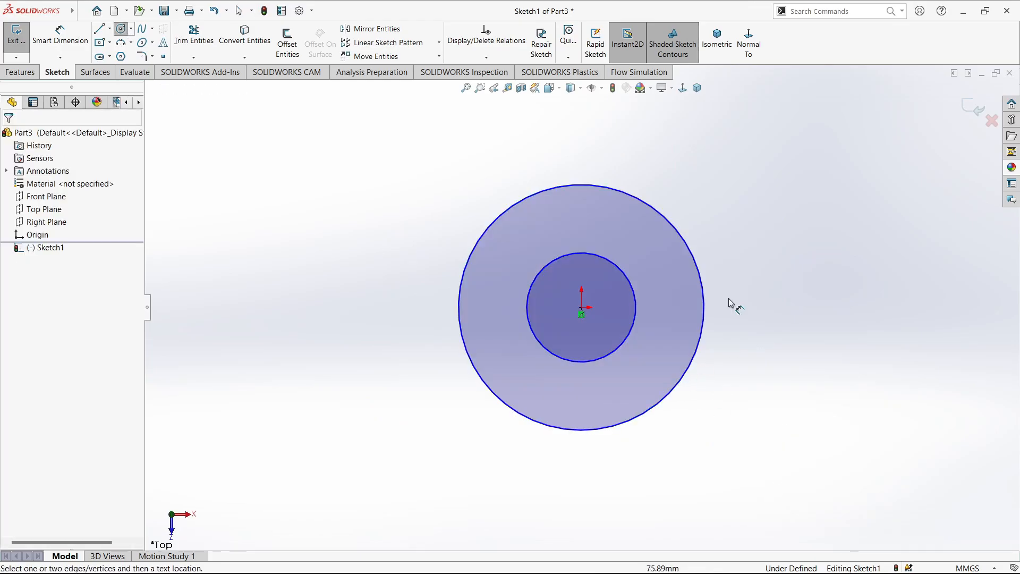
Dimension the two concentric circles, setting the inner diameter to 9 mm and the outer to 16.5 mm.
left_click(636, 309)
left_click(830, 331)
type("9")
key("Return")
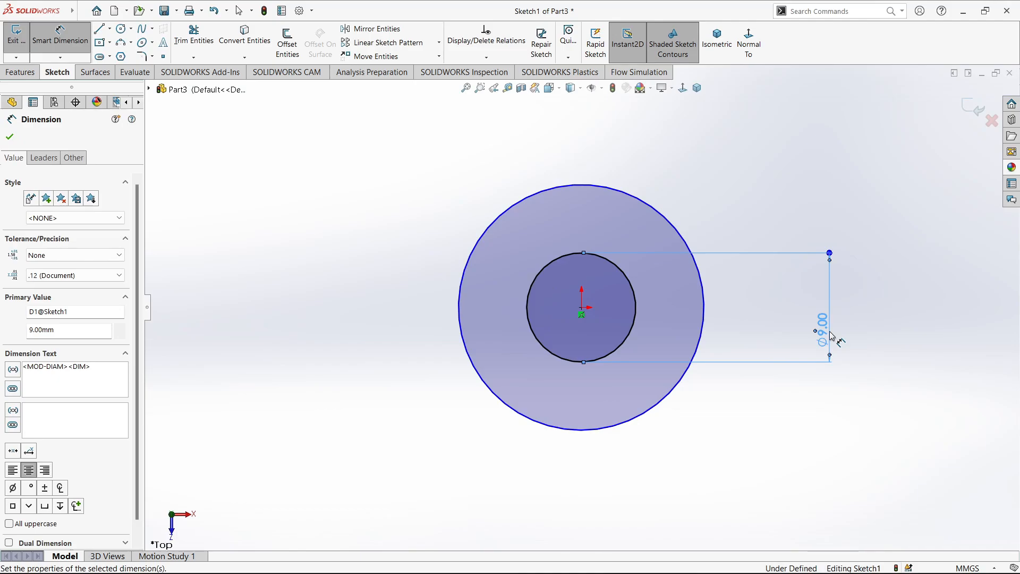
left_click(702, 335)
left_click(886, 308)
type("16.5")
key("Return")
key("Escape")
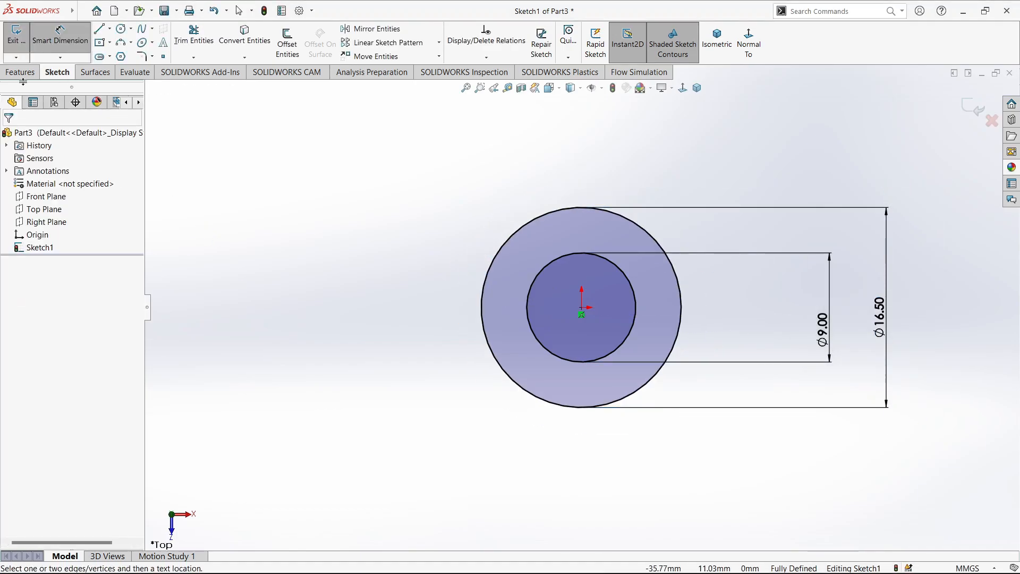
Extrude the ring profile as a blind boss 1.2 mm thick.
left_click(21, 71)
left_click(22, 42)
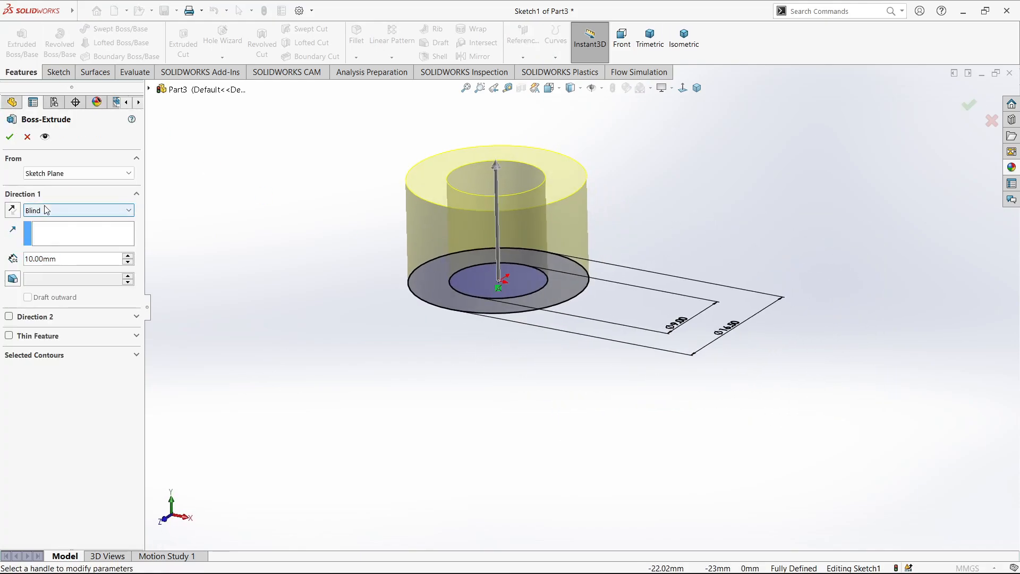
type("1.2")
key("Return")
left_click(9, 136)
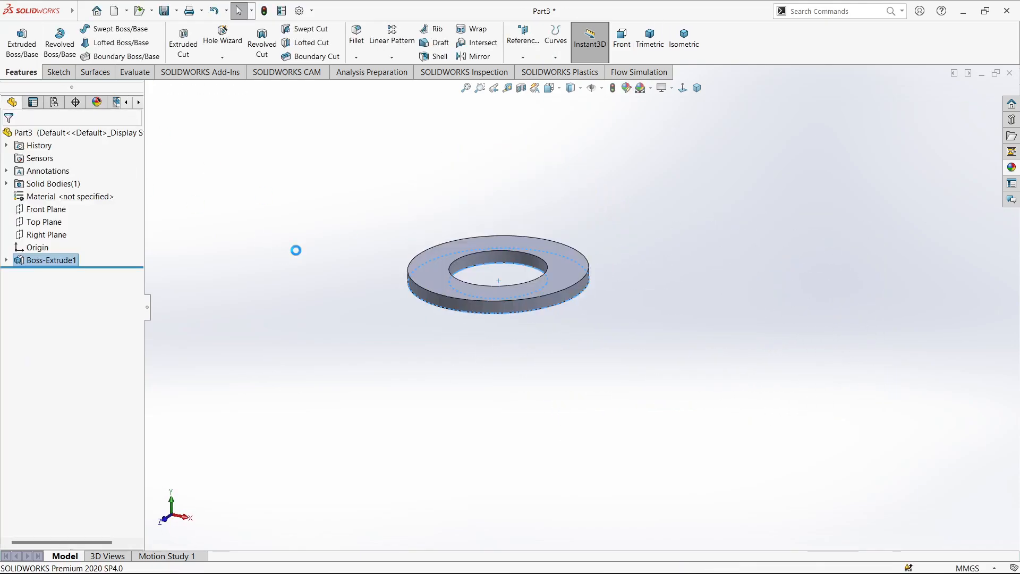
Change the scene to a plain white background and show the washer in the isometric view.
left_click(660, 89)
left_click(651, 88)
left_click(658, 115)
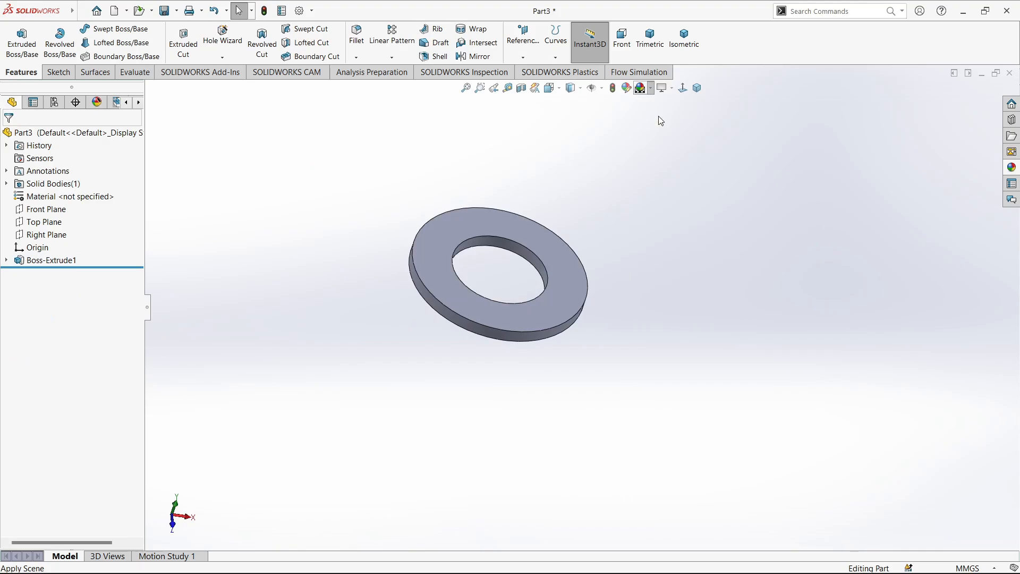
left_click(147, 310)
left_click(684, 37)
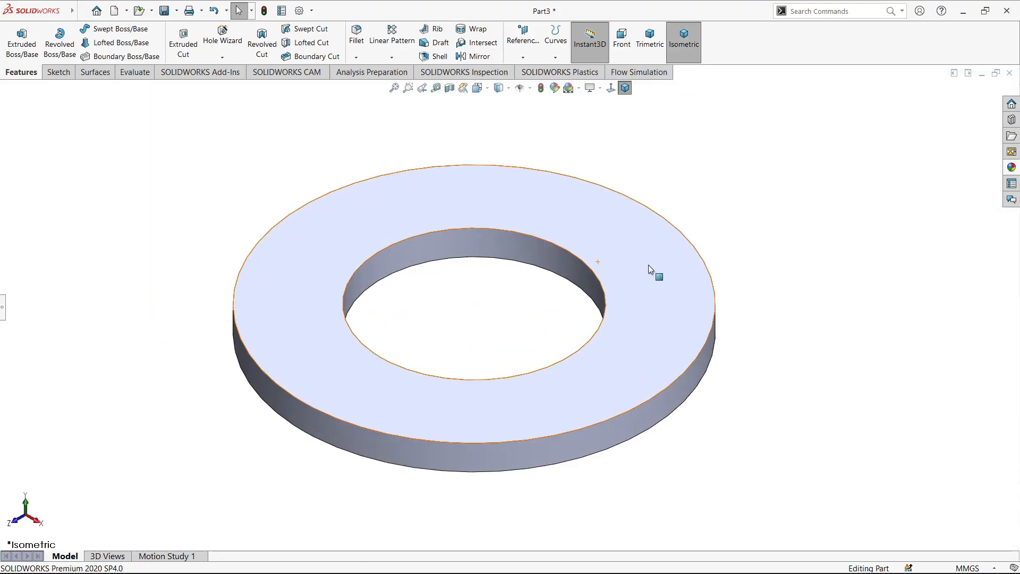
Apply the matte rubber appearance to the whole washer part.
left_click(1012, 167)
scroll(967, 165, "down", 3)
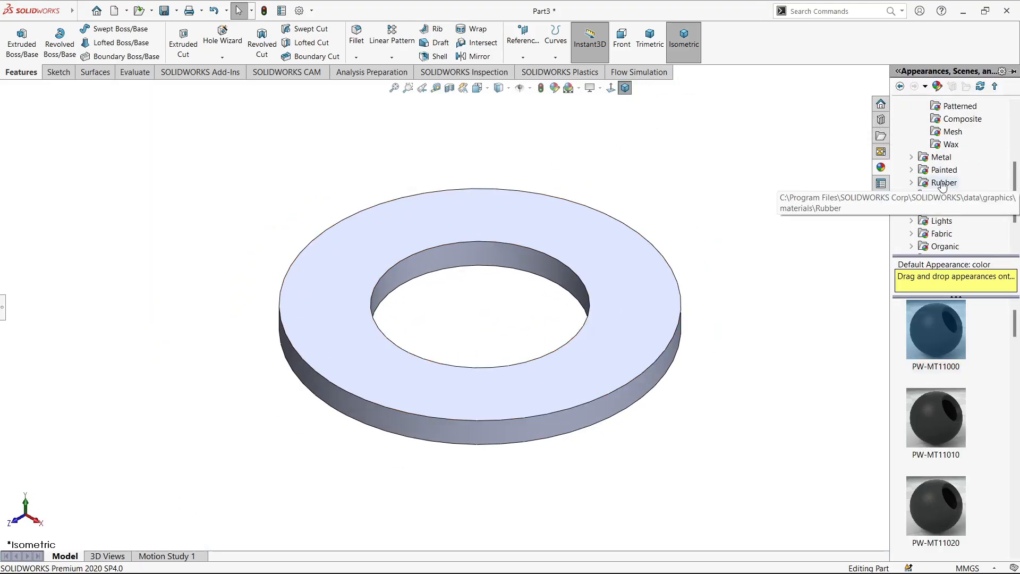
left_click(944, 183)
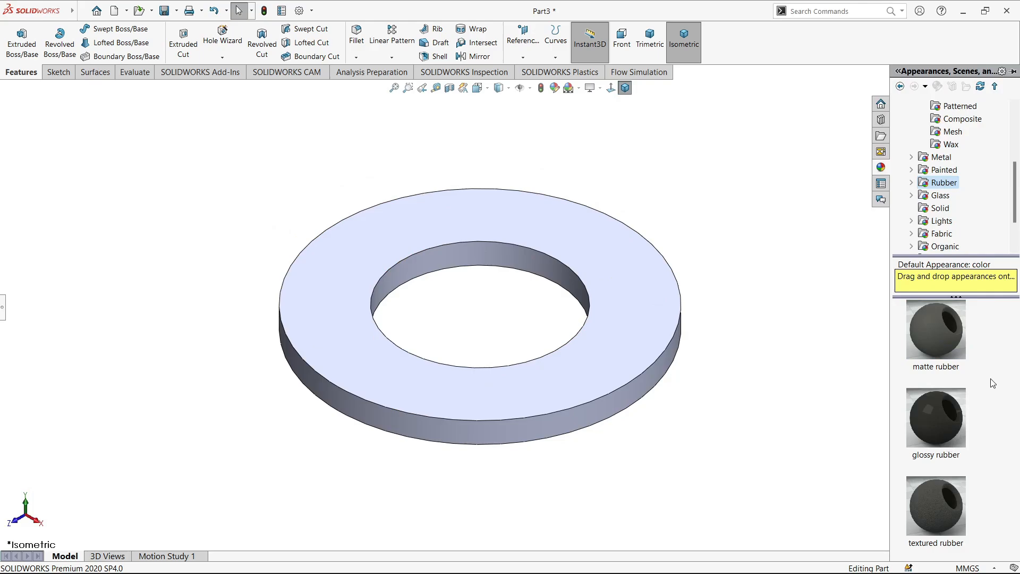
left_click(954, 195)
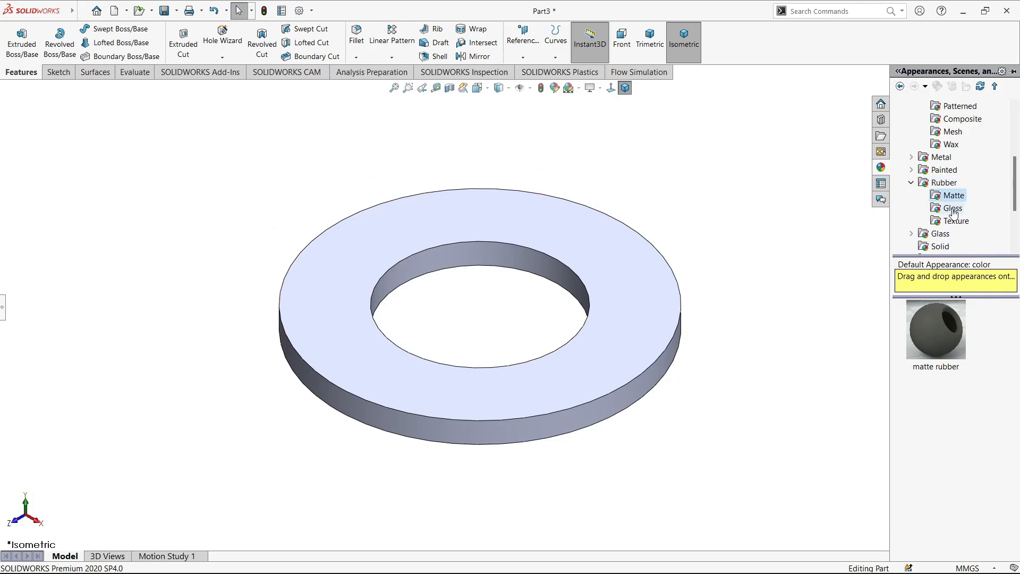
left_click(956, 221)
left_click(955, 196)
double_click(940, 326)
left_click(771, 376)
left_click(643, 314)
left_click(80, 290)
left_click(3, 308)
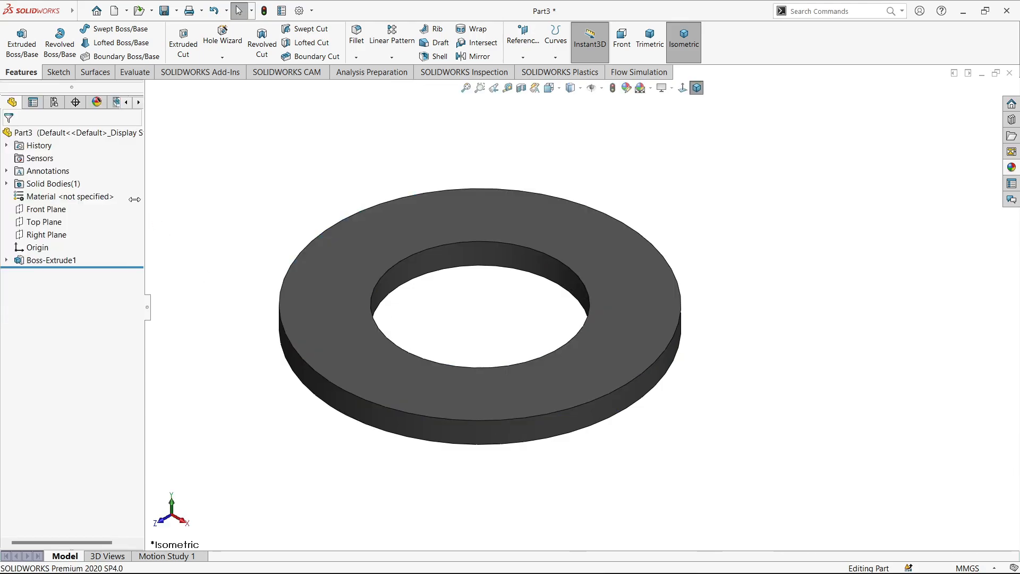
Recolour the washer's matte rubber appearance to medium grey from the standard swatches.
left_click(97, 102)
left_click(25, 172)
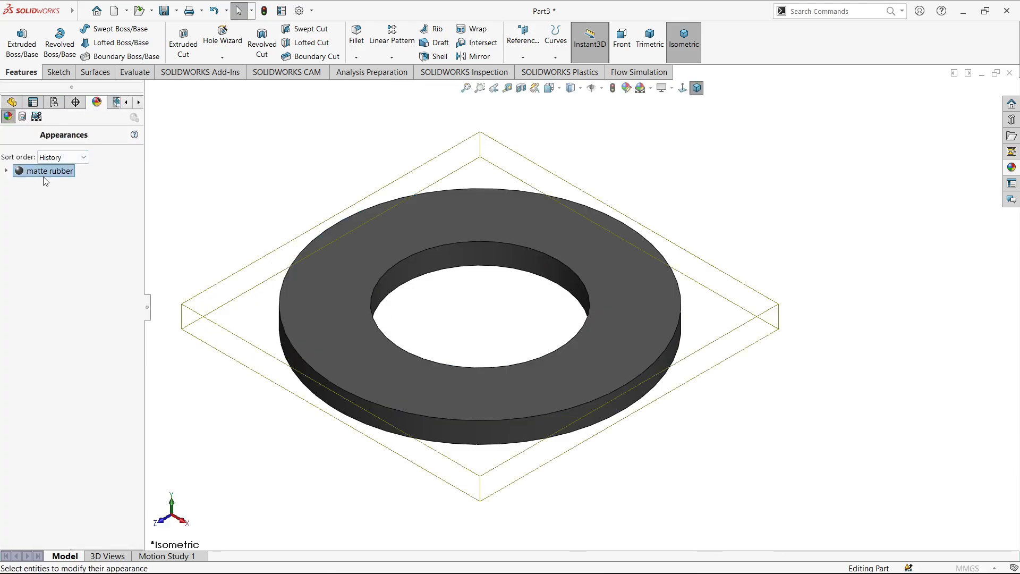
double_click(44, 172)
mouse_move(52, 448)
left_mouse_down()
mouse_move(31, 451)
mouse_move(45, 444)
left_mouse_up()
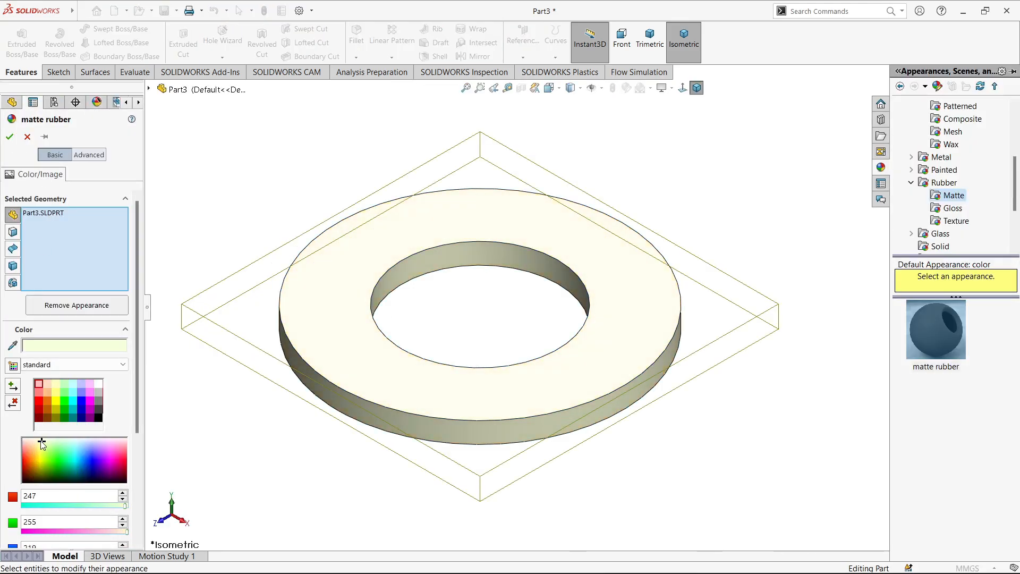
left_click(99, 393)
left_click(98, 385)
left_click(98, 391)
left_click(29, 440)
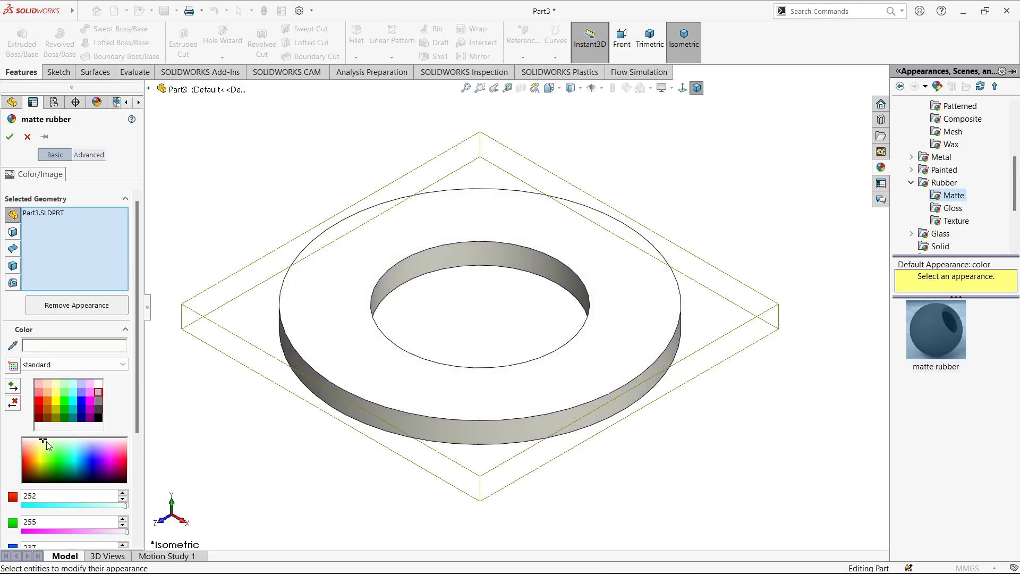
left_click_drag(47, 441, 67, 444)
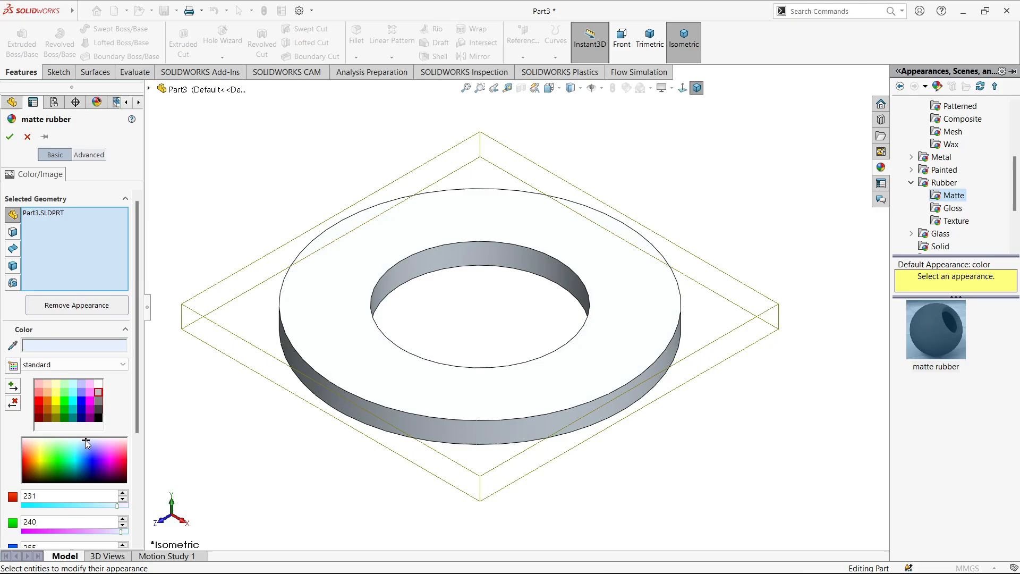
left_click(98, 394)
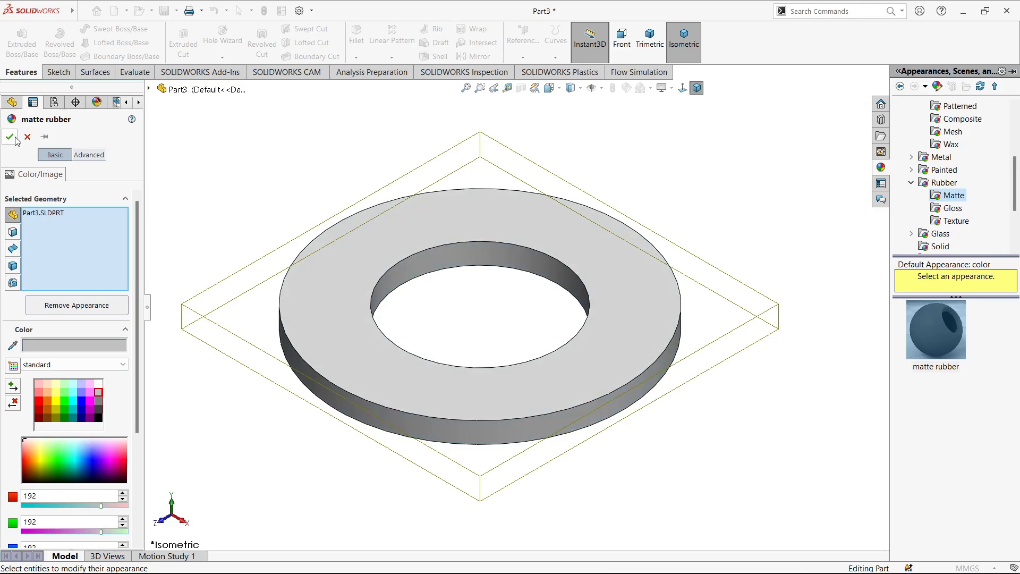
left_click(97, 399)
left_click(10, 137)
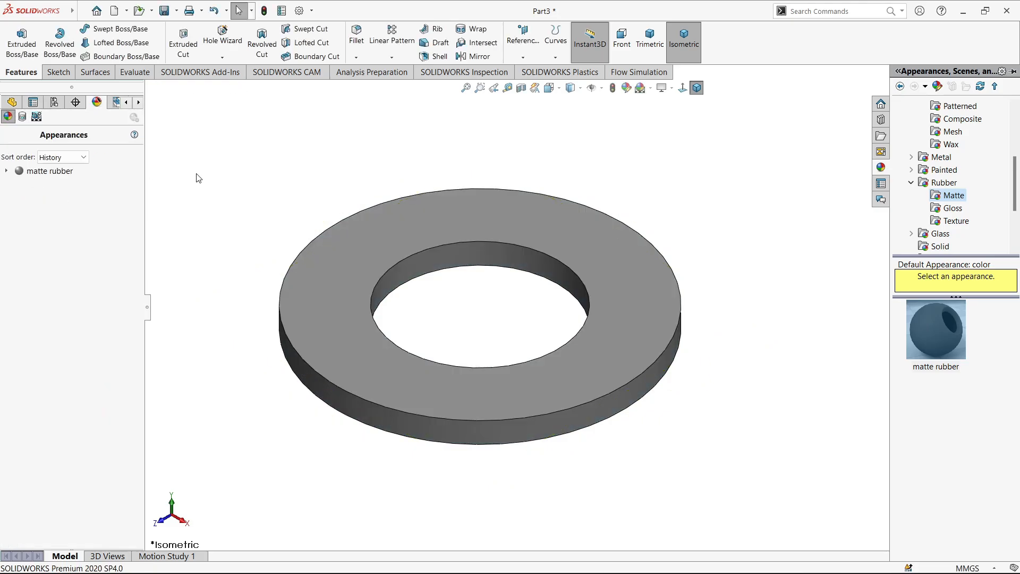
Create a rotate-model animation for the washer in Motion Study 1 and play it.
left_click(149, 295)
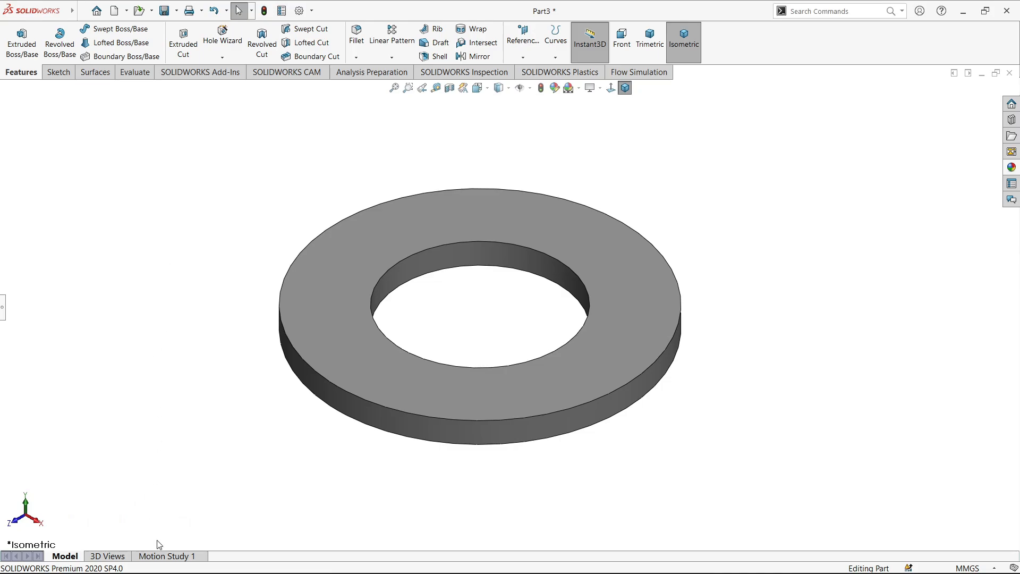
left_click(165, 556)
left_click(277, 543)
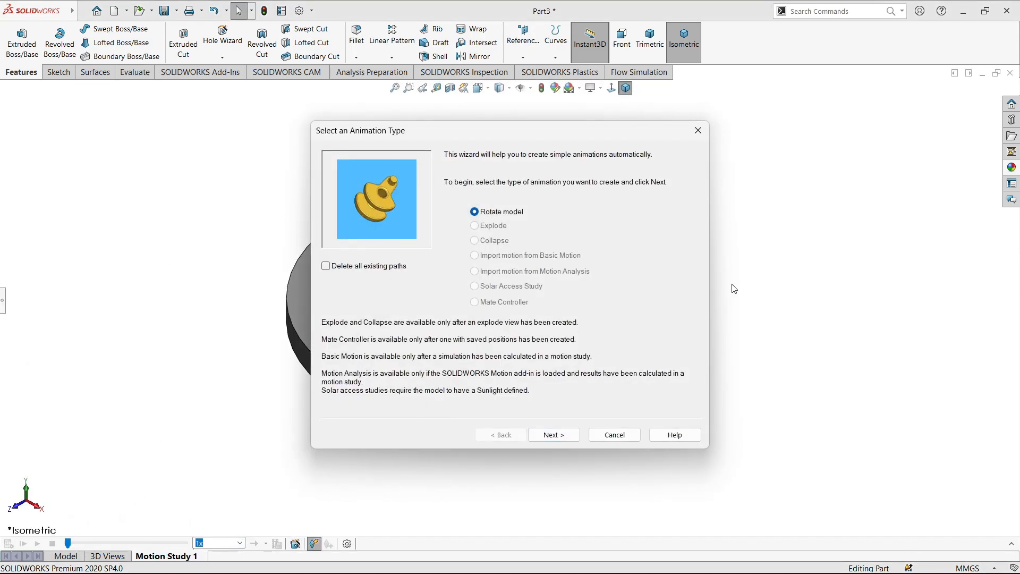
left_click(566, 439)
left_click(566, 439)
left_click(37, 543)
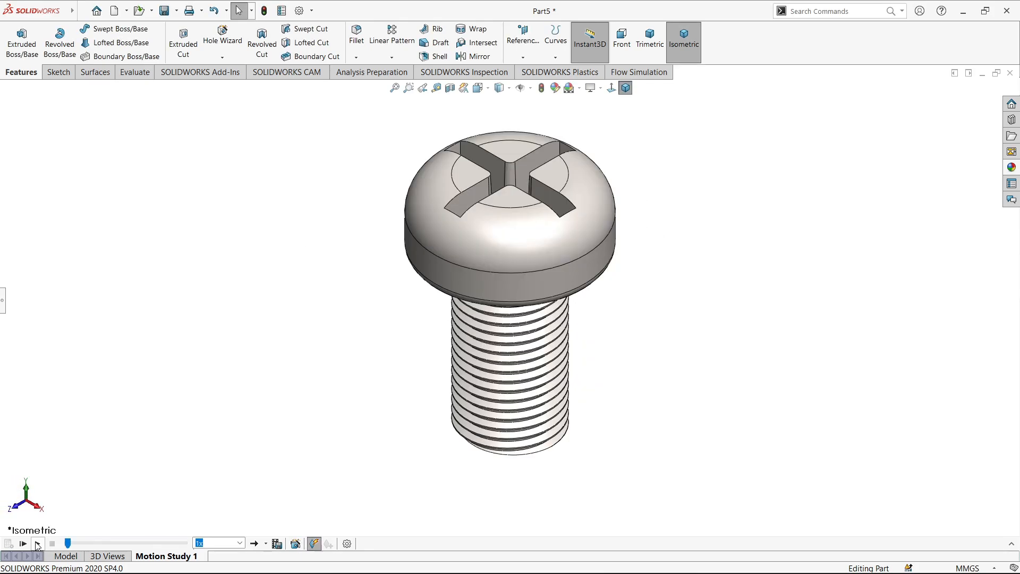
Play the cross-slotted screw's animation in Motion Study 1.
left_click(37, 543)
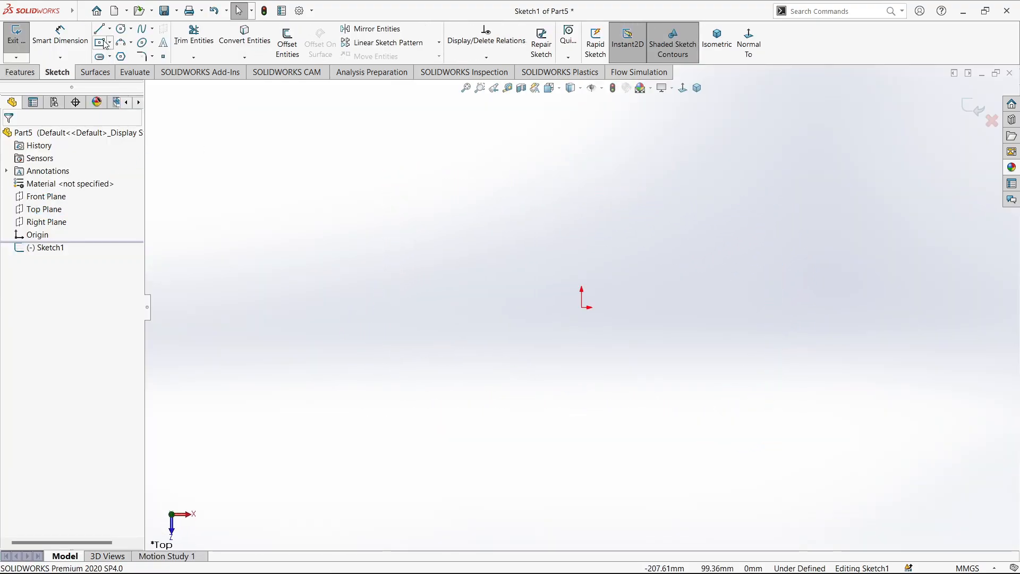
Sketch a circle centred on the origin and set its diameter to 5 mm.
left_click(121, 28)
left_click(581, 307)
left_click(661, 315)
key("d")
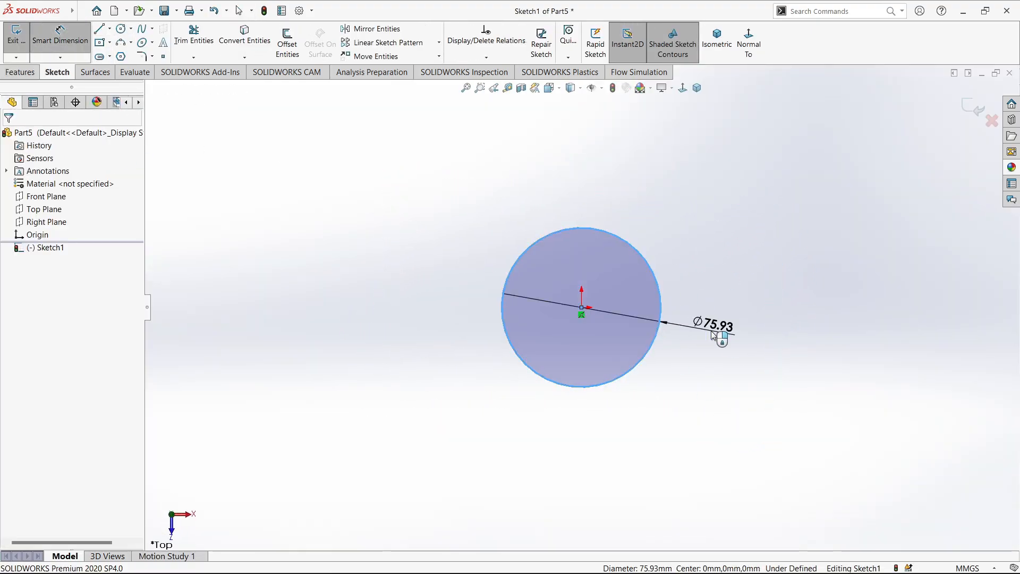
left_click(712, 332)
type("5")
key("Return")
left_click(8, 133)
Extrude the 5 mm circle 9 mm blind to form the screw shank.
left_click(20, 72)
left_click(22, 44)
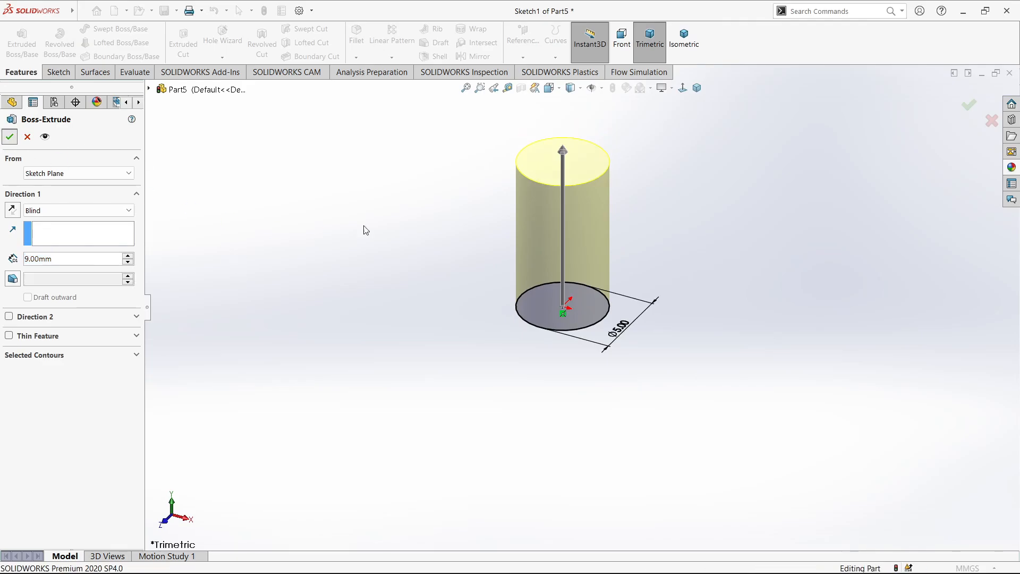
key("Return")
Start a sketch on the shank's top face and draw an origin-centred circle larger than the shank.
left_click(562, 157)
left_click(606, 138)
left_click(749, 43)
left_click(244, 280)
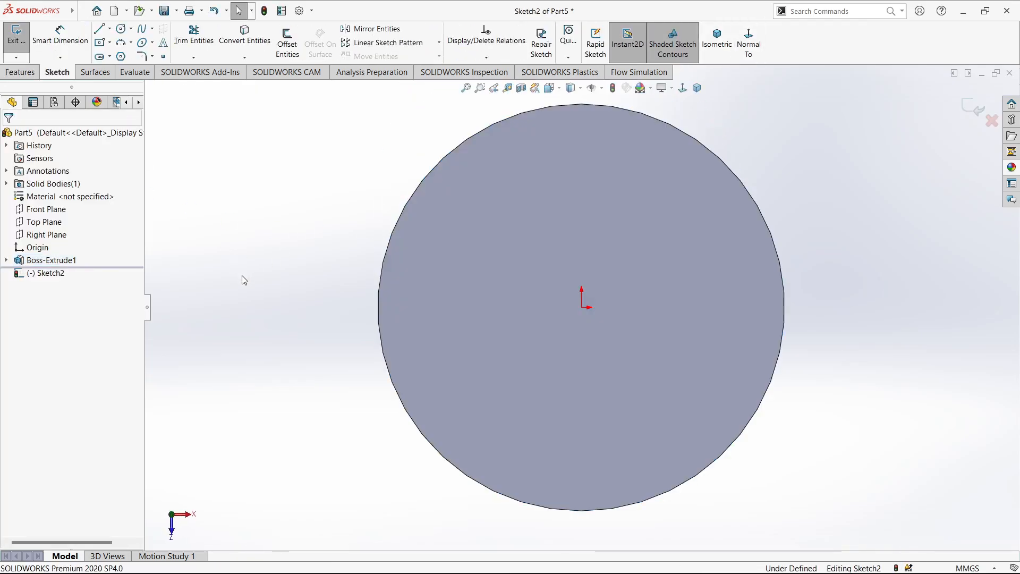
left_click(126, 32)
left_click(581, 307)
left_click(835, 373)
scroll(829, 376, "up", 3)
Set the diameter of the screw head circle to 9 mm.
right_click_drag(759, 399, 755, 366)
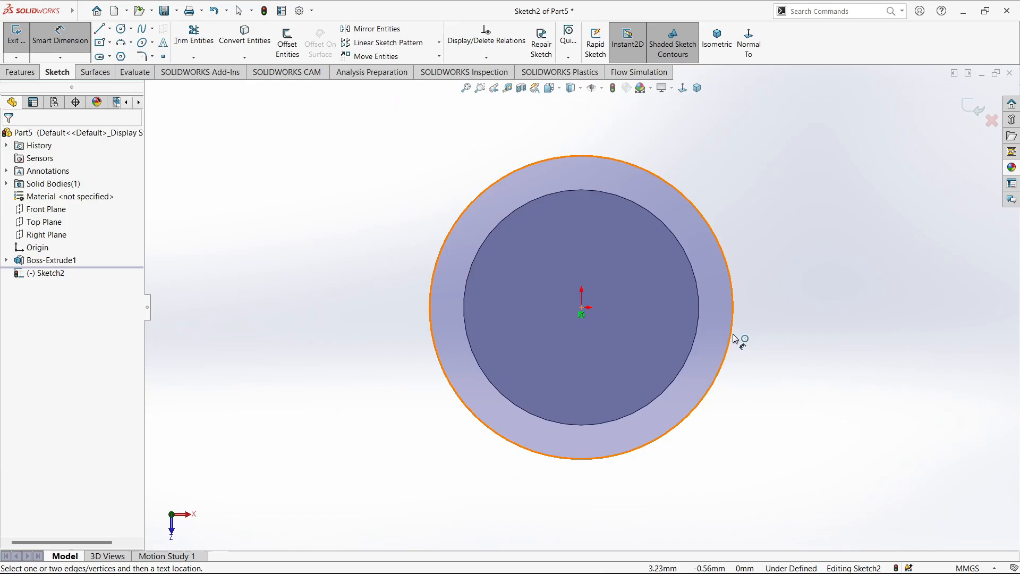
left_click(733, 339)
left_click(794, 343)
type("9")
key("Return")
scroll(797, 344, "up", 1)
Extrude the 9 mm circle 4 mm blind, merged with the shank, to form the screw head.
left_click(21, 72)
left_click(21, 44)
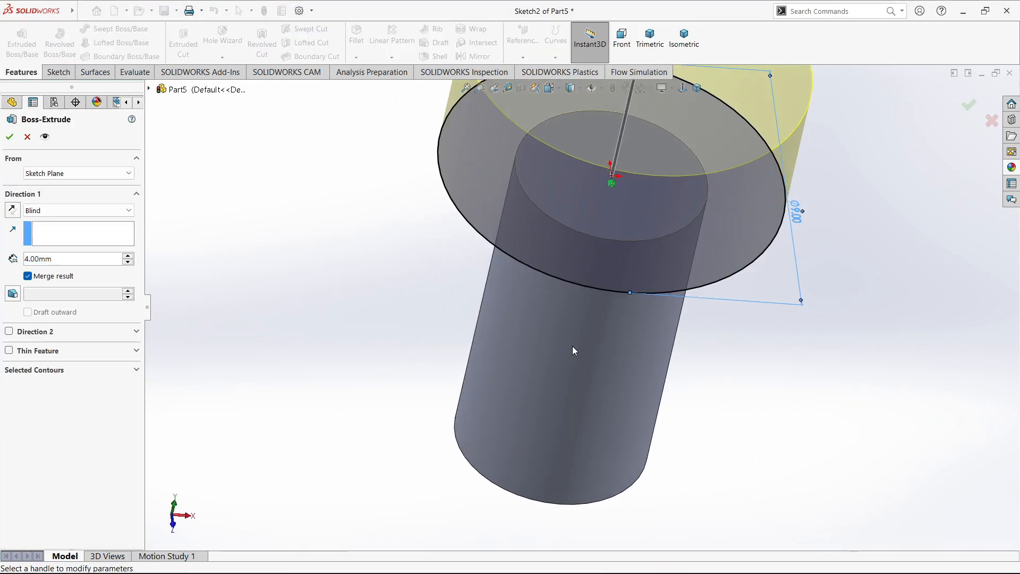
key("Return")
Fillet the outer top edge of the screw head with a 2 mm radius.
middle_click_drag(591, 296, 469, 271)
left_click(440, 307)
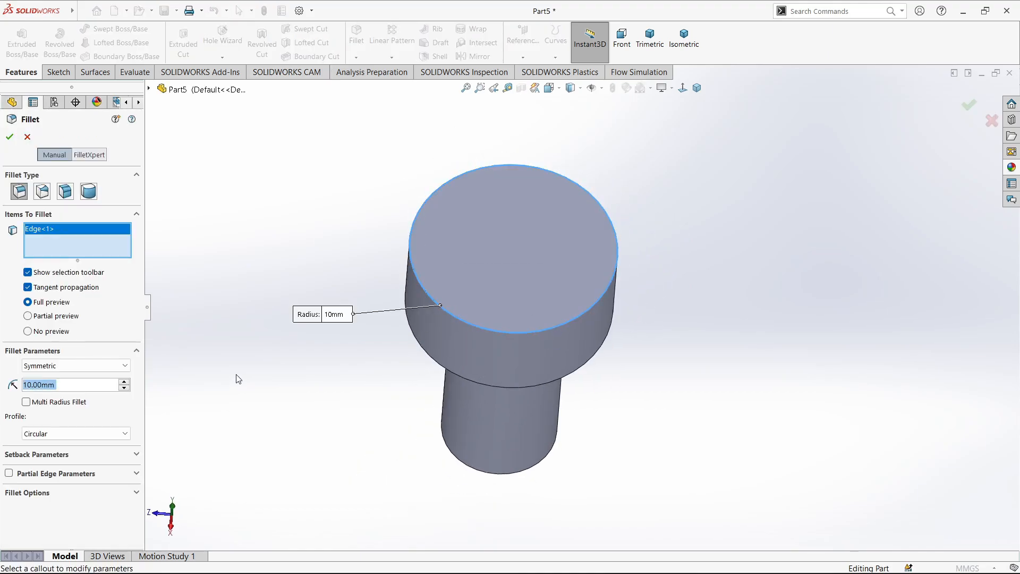
type("1")
key("Return")
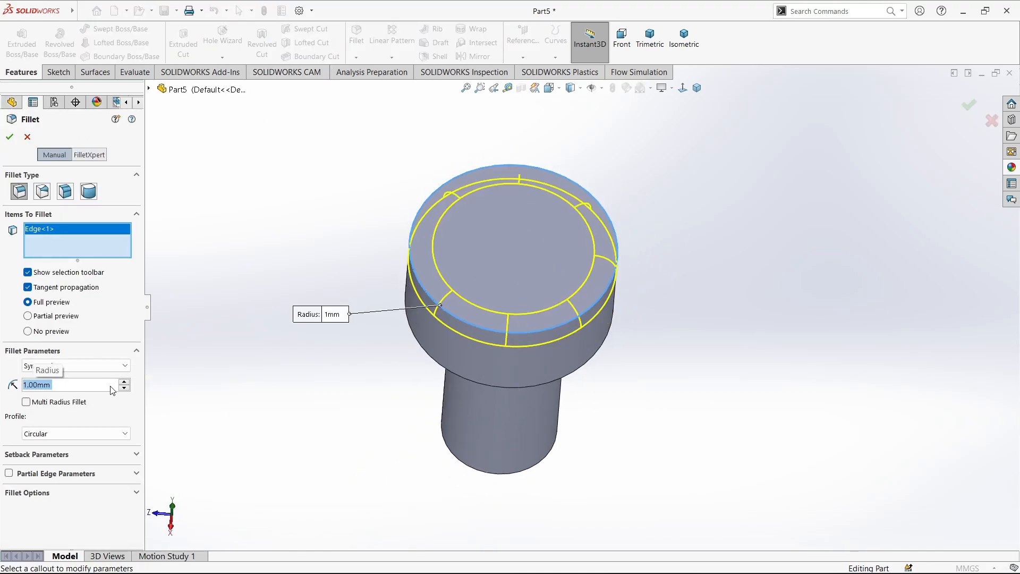
middle_click_drag(403, 319, 423, 371)
type("2")
key("Return")
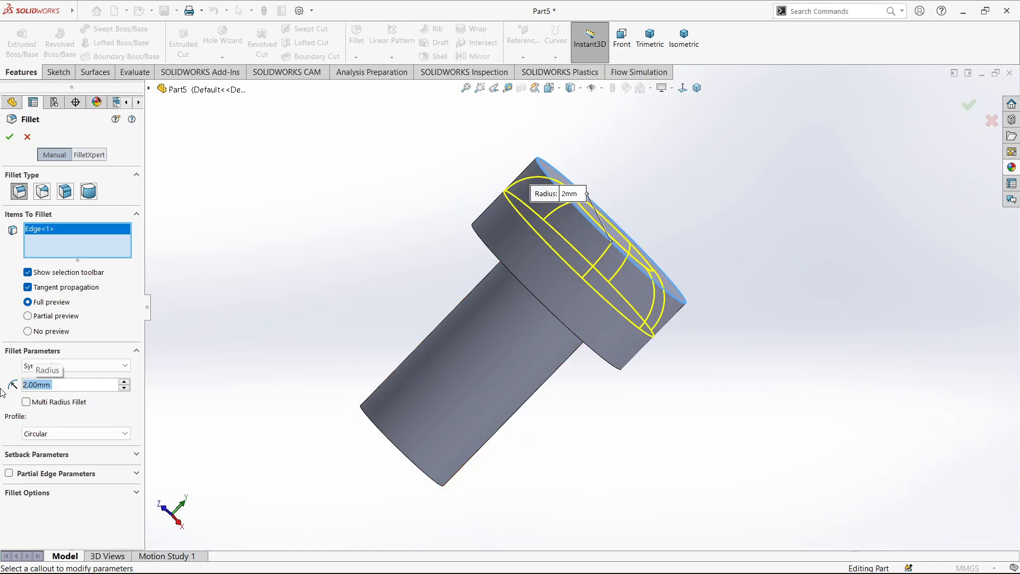
left_click(9, 141)
Fillet the screw head's outer edge on the shank side with a 0.5 mm radius.
middle_click_drag(377, 229, 392, 204)
left_click(356, 36)
left_click(516, 238)
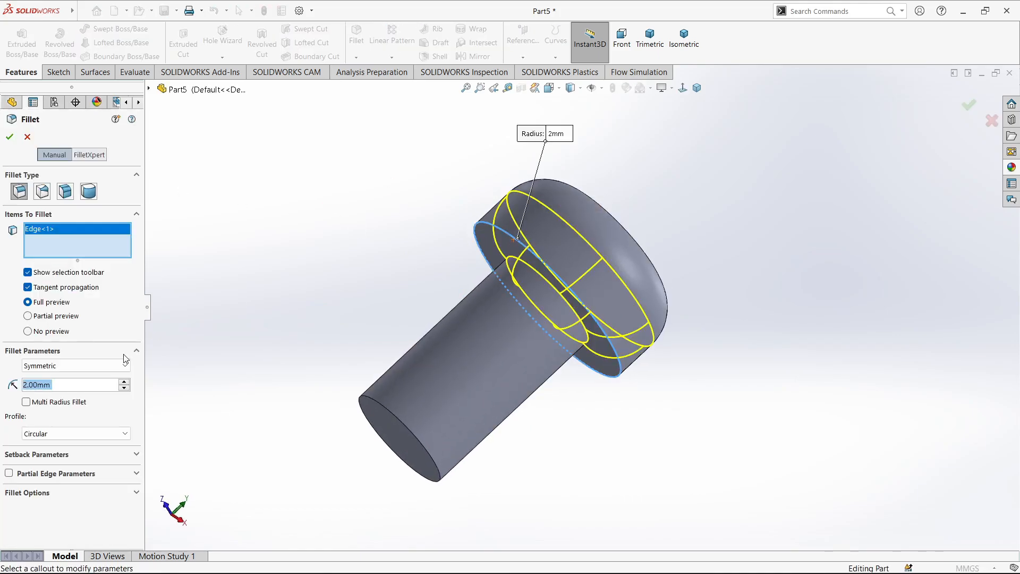
type("0.5")
key("Return")
left_click(10, 137)
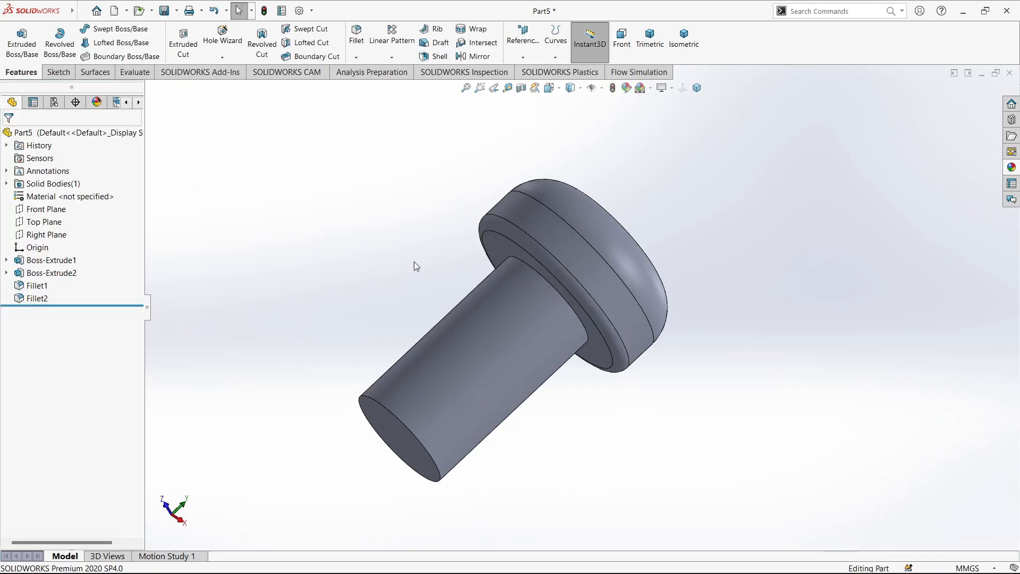
Cut a 9 mm blind Metric Die M3x0.5 thread from the shank's end edge, with a reversed 1 mm offset.
middle_click_drag(414, 266, 365, 214)
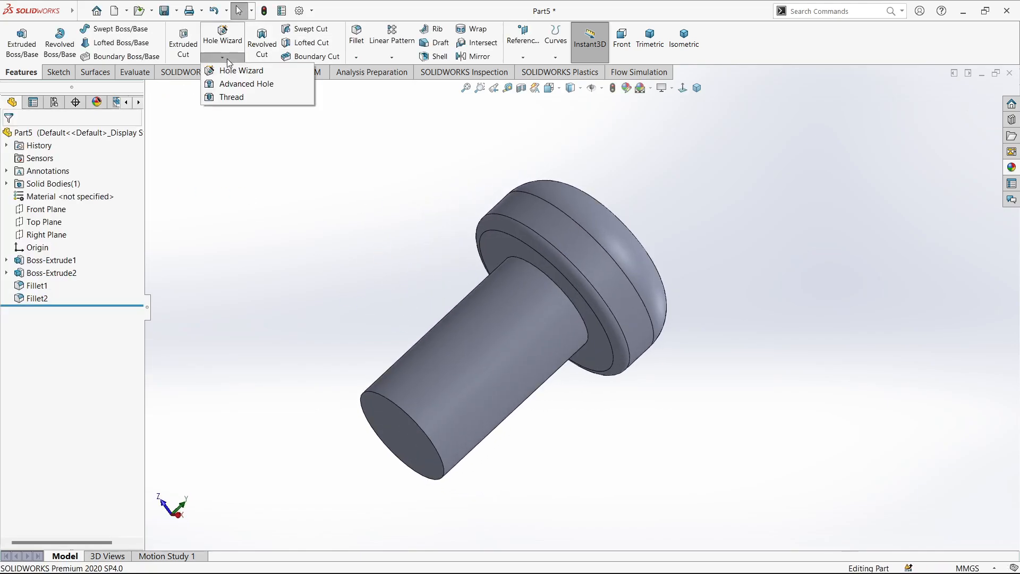
left_click(365, 405)
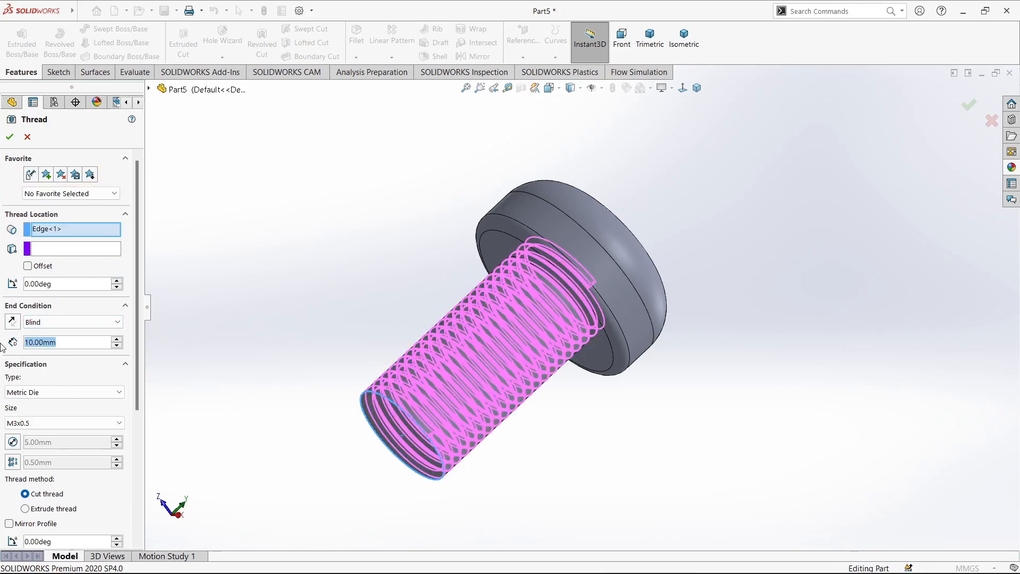
type("9")
key("Return")
left_click(28, 267)
left_click(12, 284)
middle_click_drag(361, 348, 340, 372)
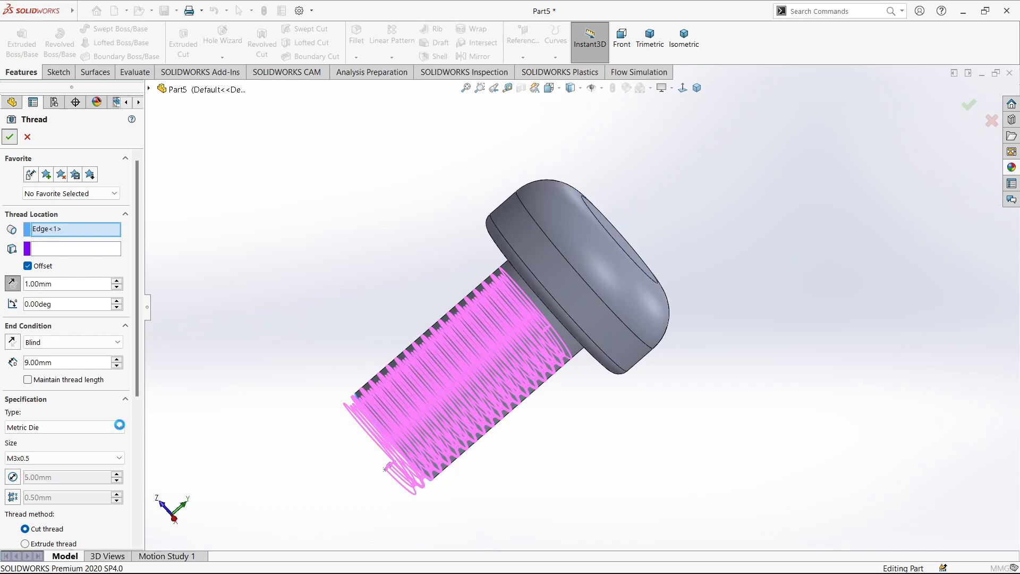
Sketch two crossing corner rectangles on the screw head's flat top face, one vertical and one horizontal, each about 1.2 mm wide and overshooting the head.
mouse_move(237, 314)
middle_mouse_down()
mouse_move(311, 351)
mouse_move(393, 429)
middle_mouse_up()
left_click(546, 323)
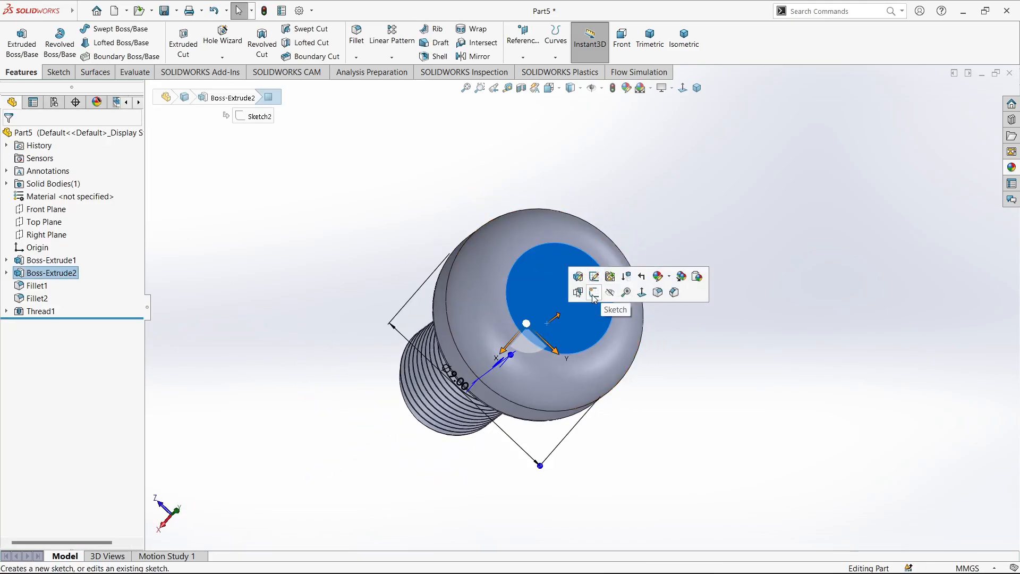
left_click(594, 292)
left_click(101, 45)
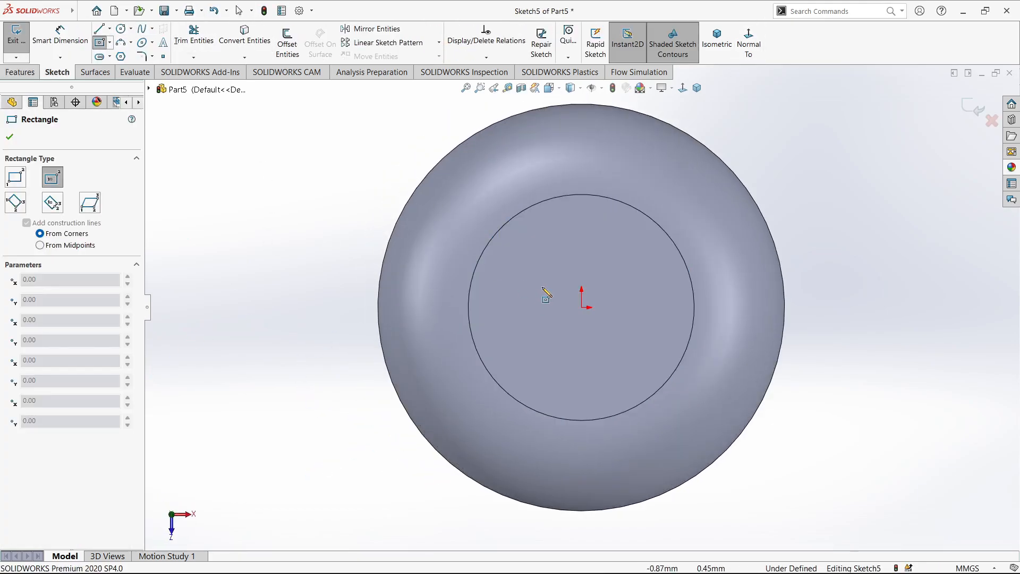
key("Escape")
left_click(109, 43)
left_click(112, 57)
scroll(556, 110, "up", 1)
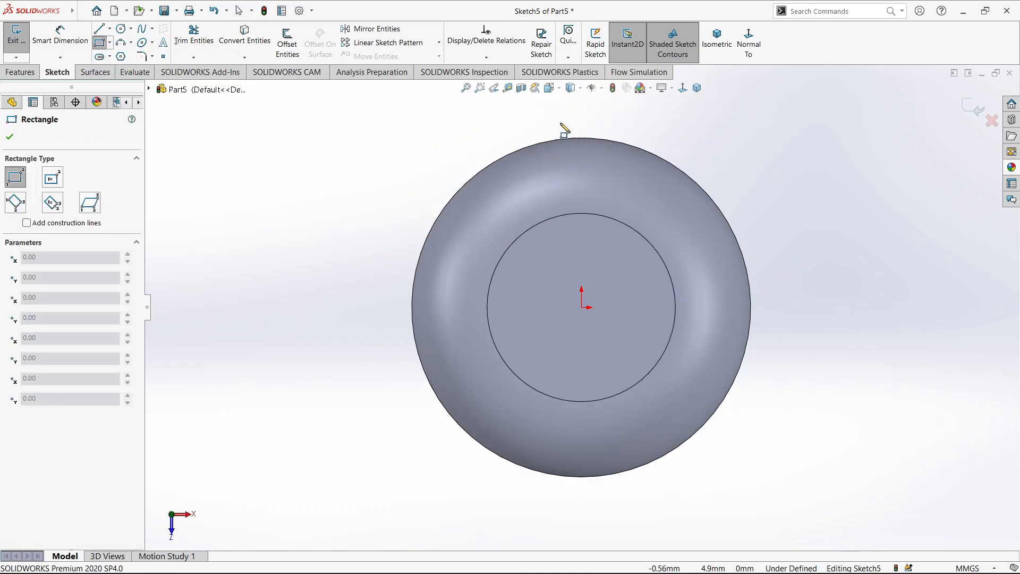
left_click(606, 499)
left_click(363, 279)
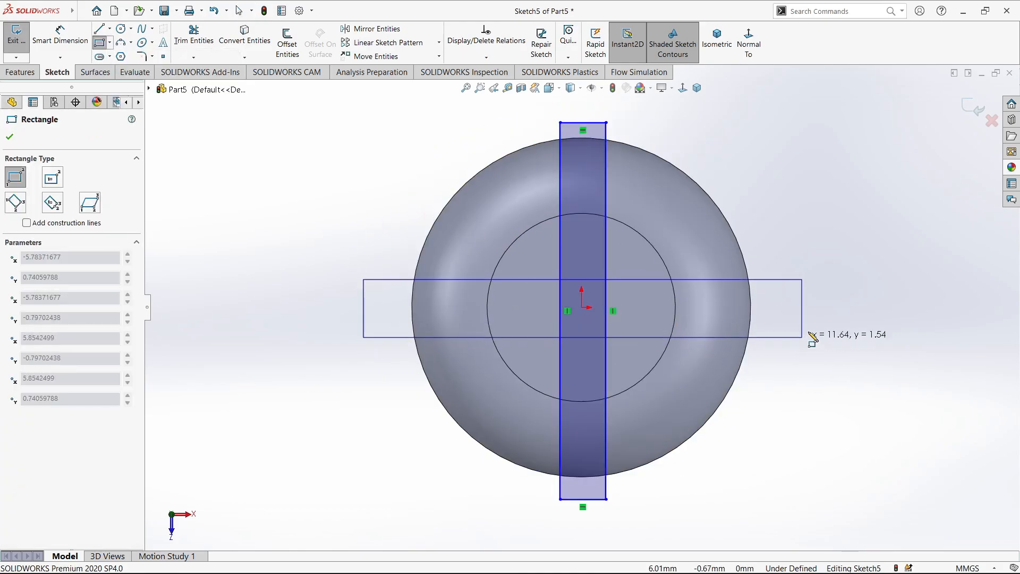
left_click(814, 323)
Draw two centerlines to the origin, one from the vertical rectangle's upper edge midpoint and one from the horizontal rectangle's right edge midpoint.
left_click(110, 29)
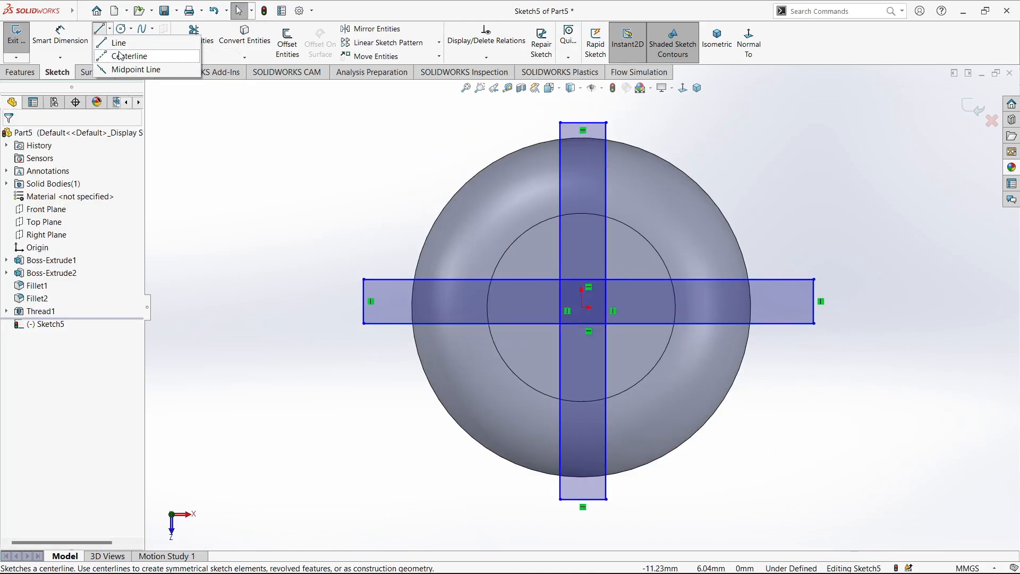
left_click(118, 52)
left_click(583, 122)
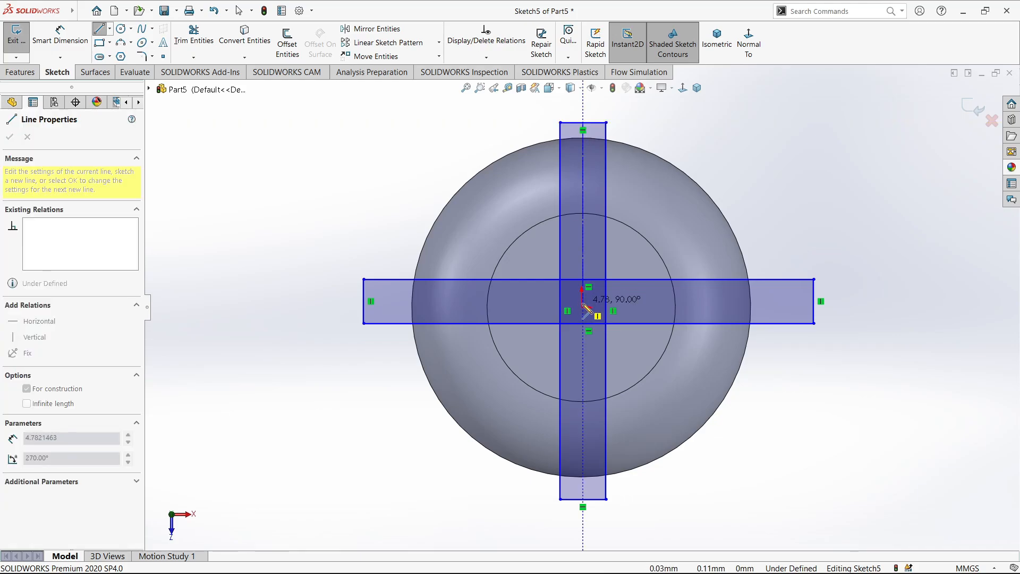
left_click(582, 307)
left_click(814, 301)
key("Escape")
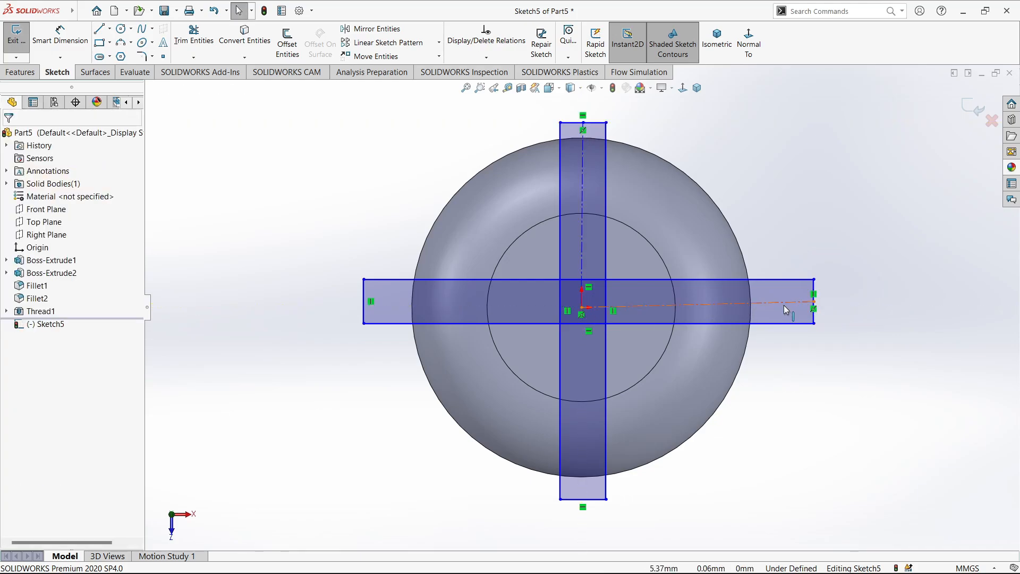
Center both rectangles on the origin by making one centerline horizontal and the other vertical.
left_click(783, 303)
left_click(816, 257)
left_click(582, 220)
left_click(630, 172)
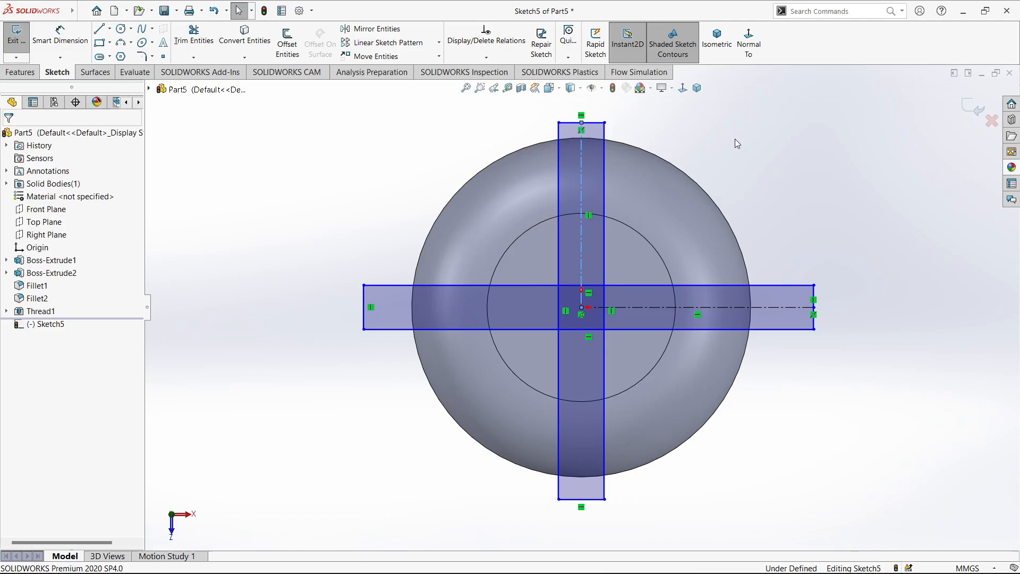
Dimension the widths of the horizontal and vertical rectangles to 1 mm each.
key("d")
left_click(814, 295)
left_click(861, 296)
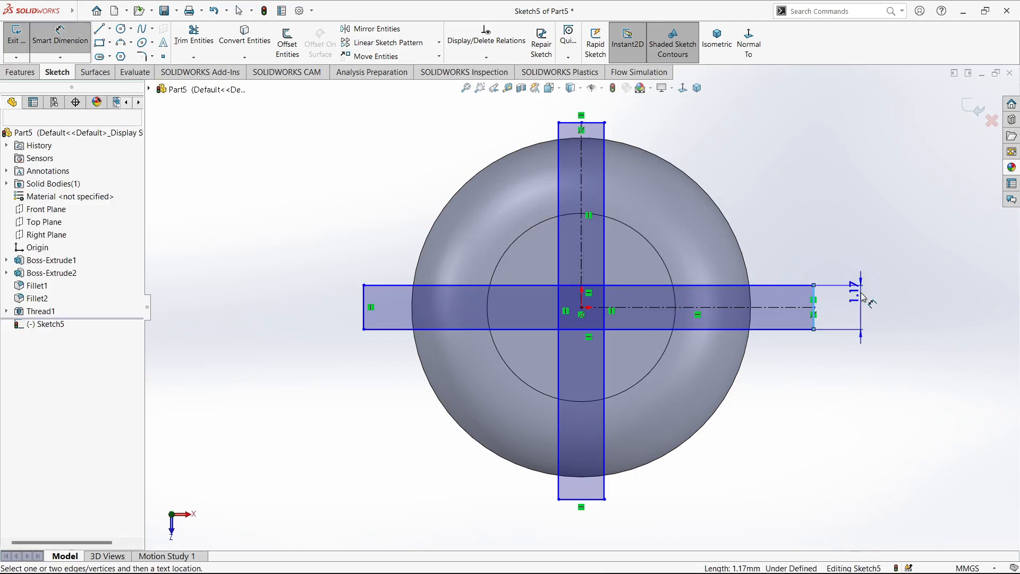
type("1.17084998mm")
key("Return")
left_click(597, 125)
left_click(594, 101)
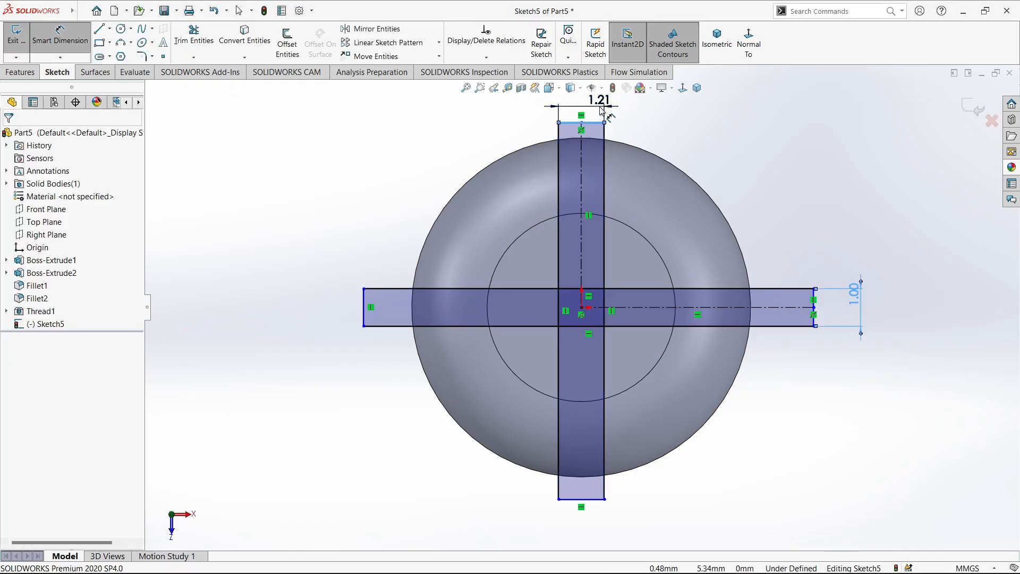
type("1")
key("Return")
Trim the inner line segments where the two rectangles cross to leave a single cross outline.
left_click(194, 37)
scroll(591, 316, "down", 3)
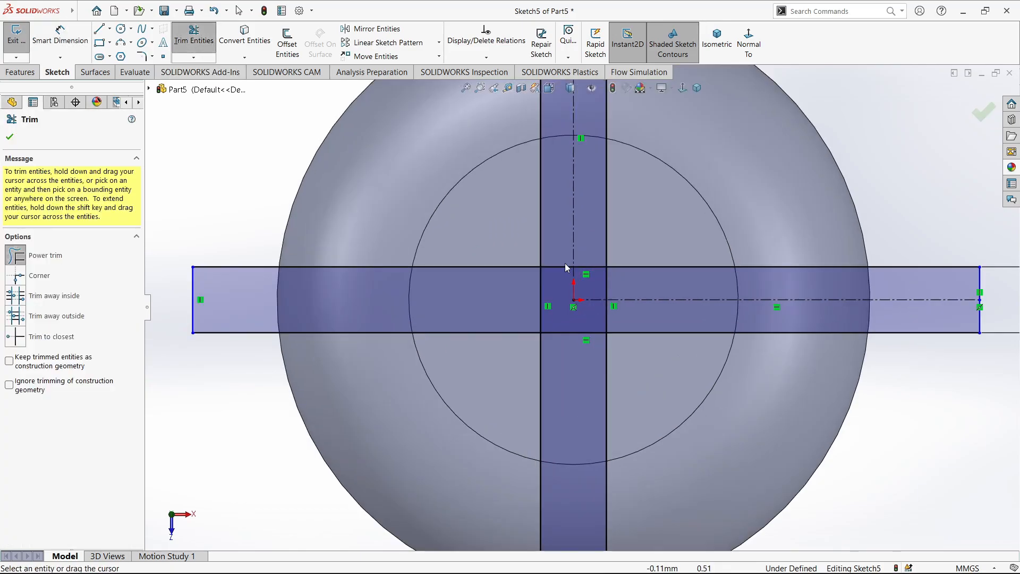
left_click_drag(549, 286, 534, 287)
mouse_move(610, 283)
left_mouse_down()
mouse_move(599, 290)
mouse_move(600, 343)
left_mouse_up()
scroll(601, 353, "up", 3)
Dimension the left and right arms of the cross to 3 mm each, measured from the vertical bar's sides.
right_click_drag(357, 449, 358, 398)
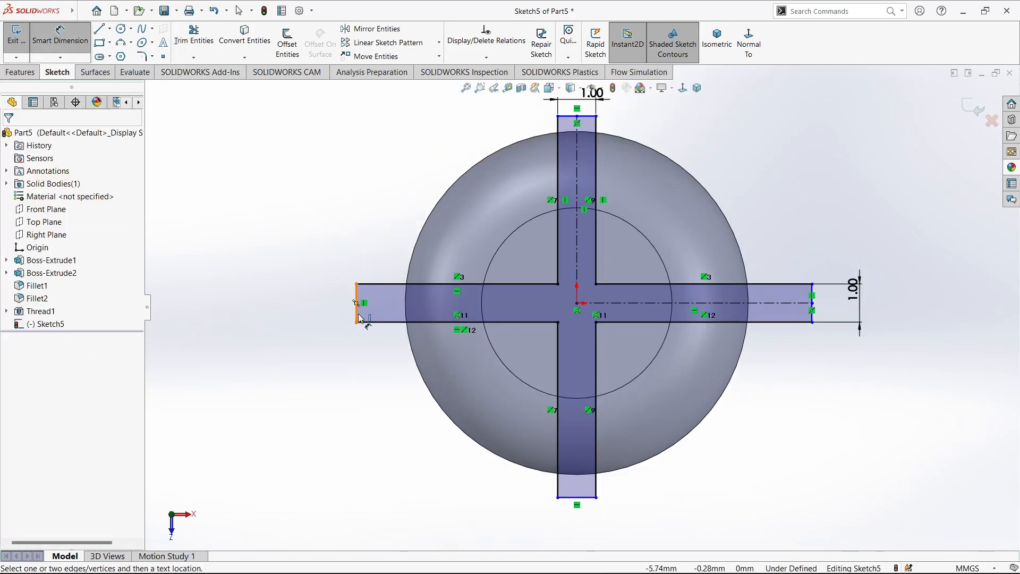
left_click(357, 317)
left_click(558, 362)
left_click(493, 391)
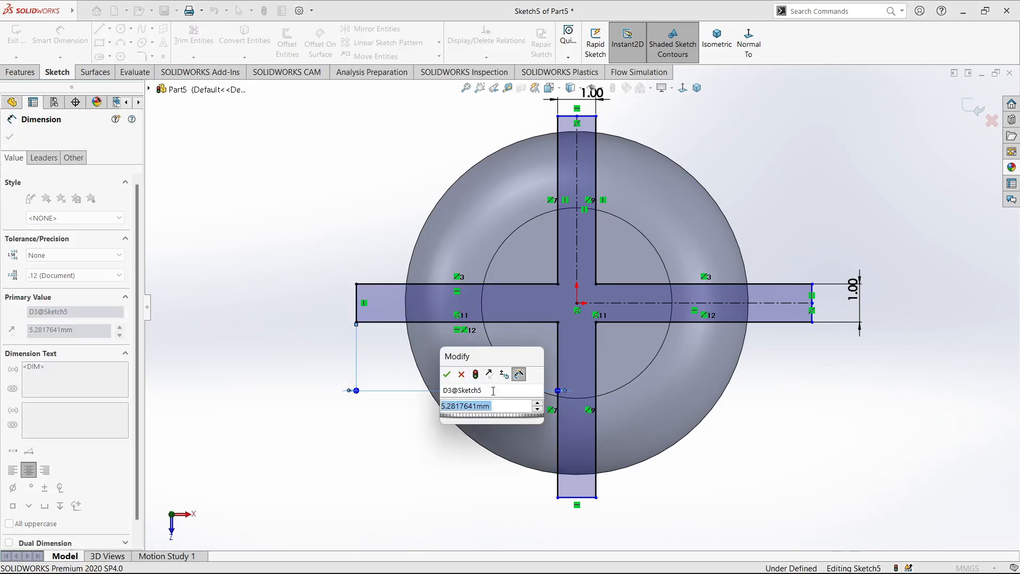
type("3")
key("Return")
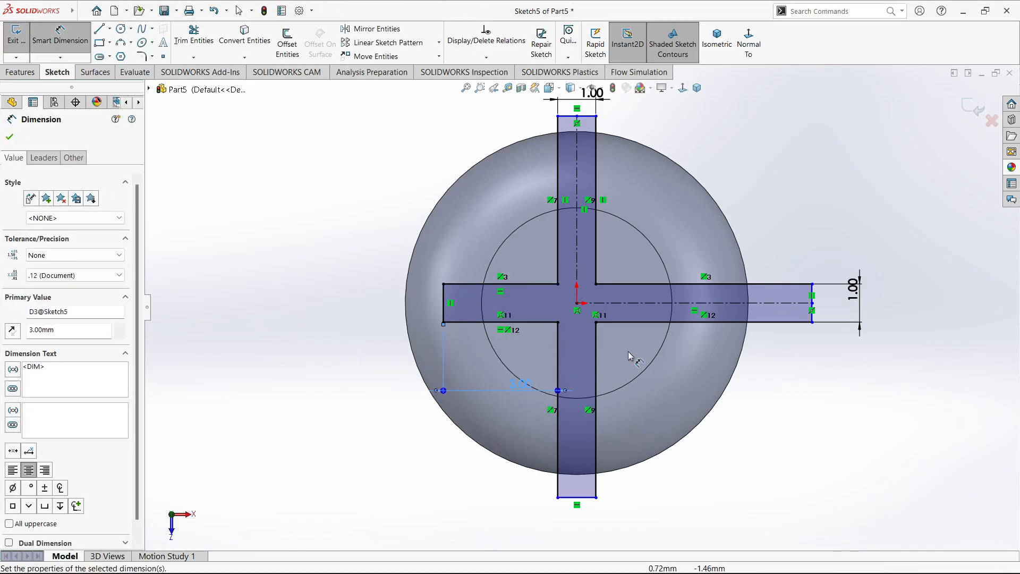
left_click(715, 325)
left_click(683, 409)
type("3")
key("Return")
Dimension the lower and upper arms of the cross to 3 mm each.
left_click(599, 451)
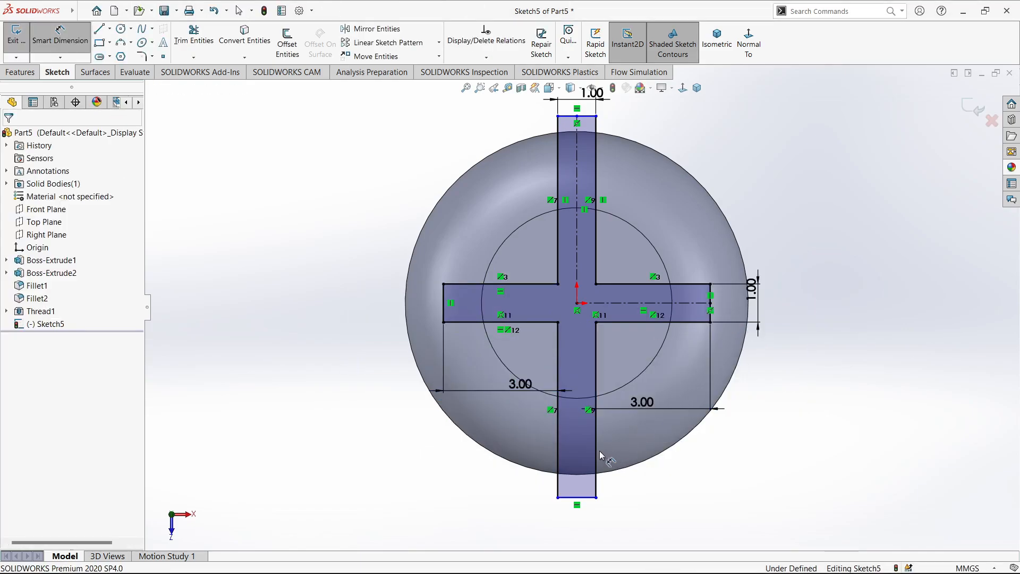
left_click(630, 449)
type("3")
key("Return")
left_click(596, 237)
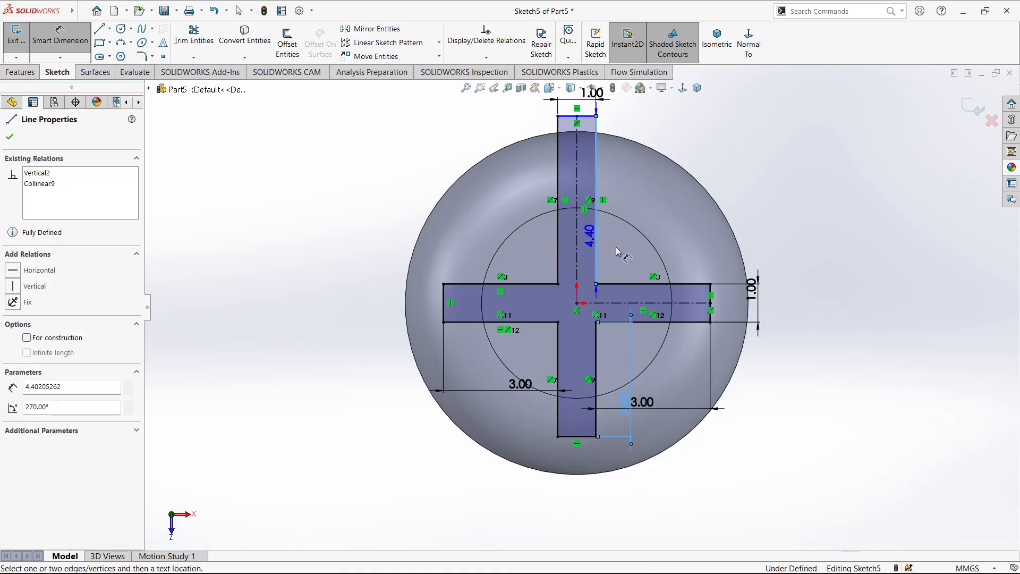
left_click(646, 250)
type("3")
key("Return")
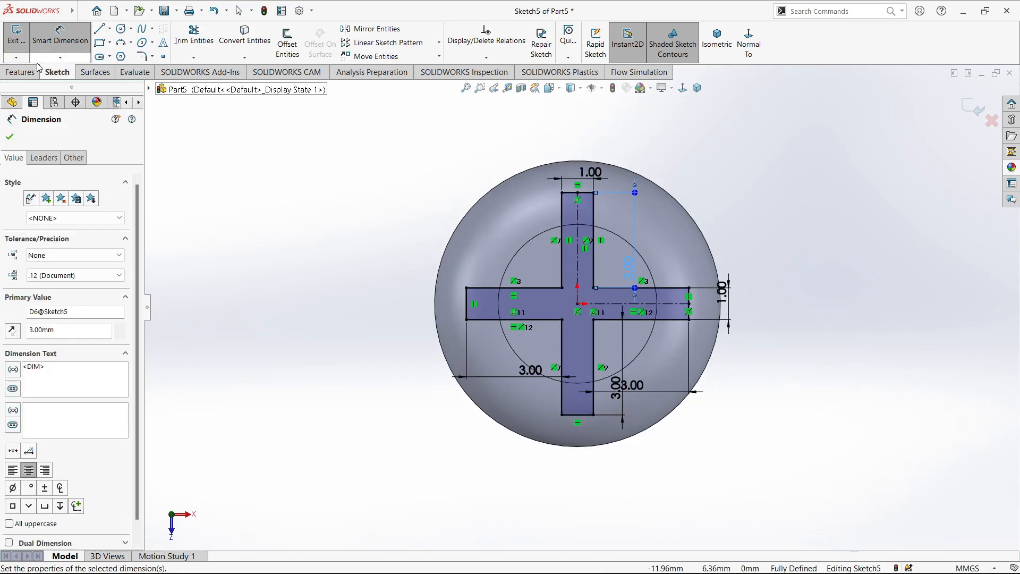
left_click(21, 72)
left_click(183, 42)
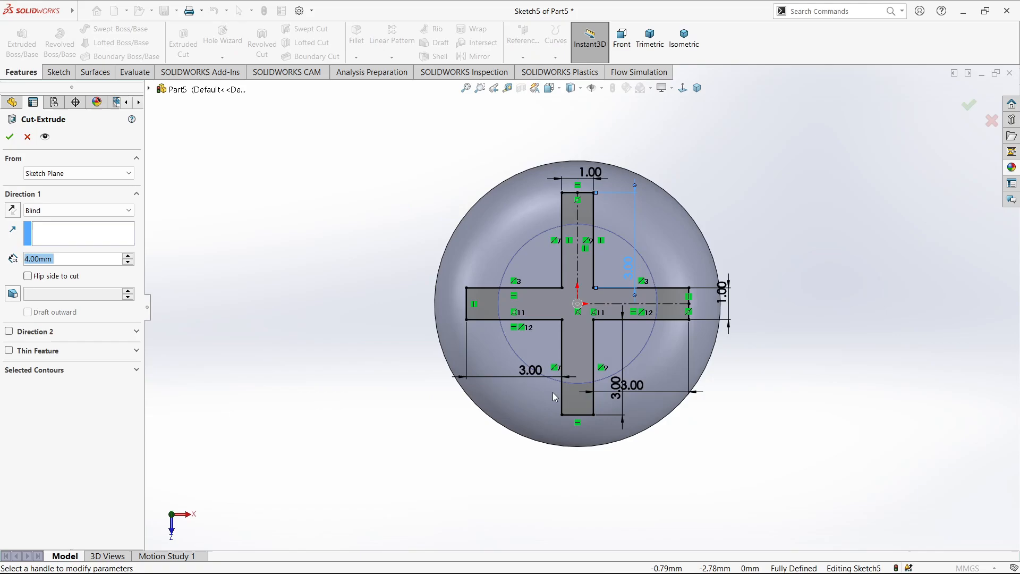
scroll(562, 298, "down", 2)
key("Escape")
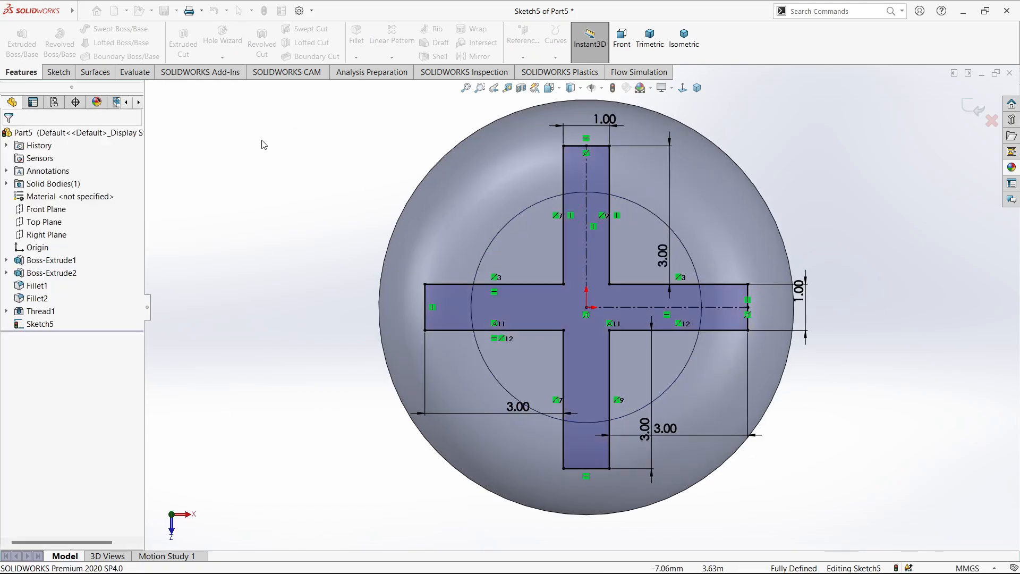
Add 0.3 mm sketch fillets to the four inner corners of the cross.
left_click(58, 72)
left_click(142, 55)
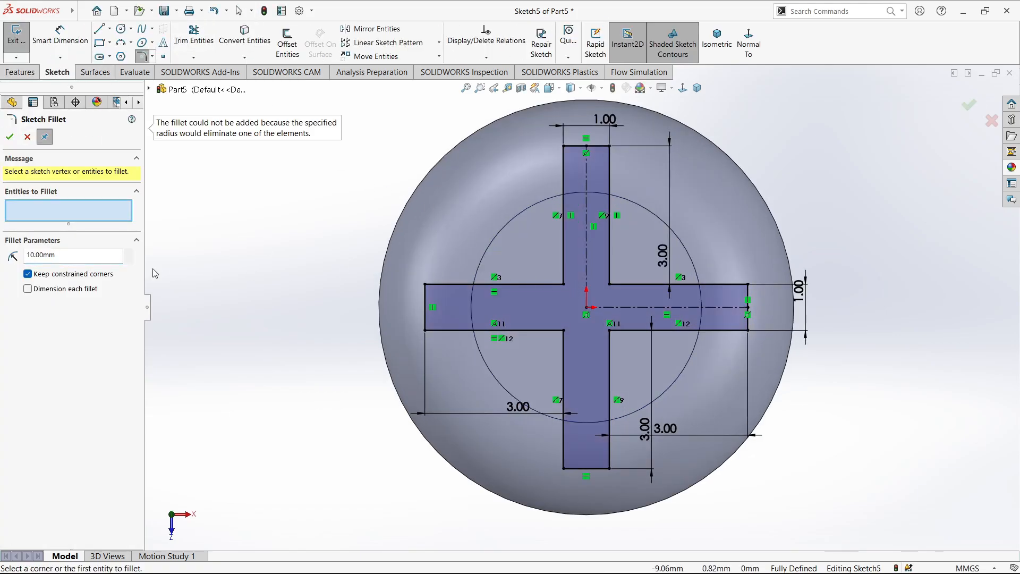
type("2")
left_click(562, 286)
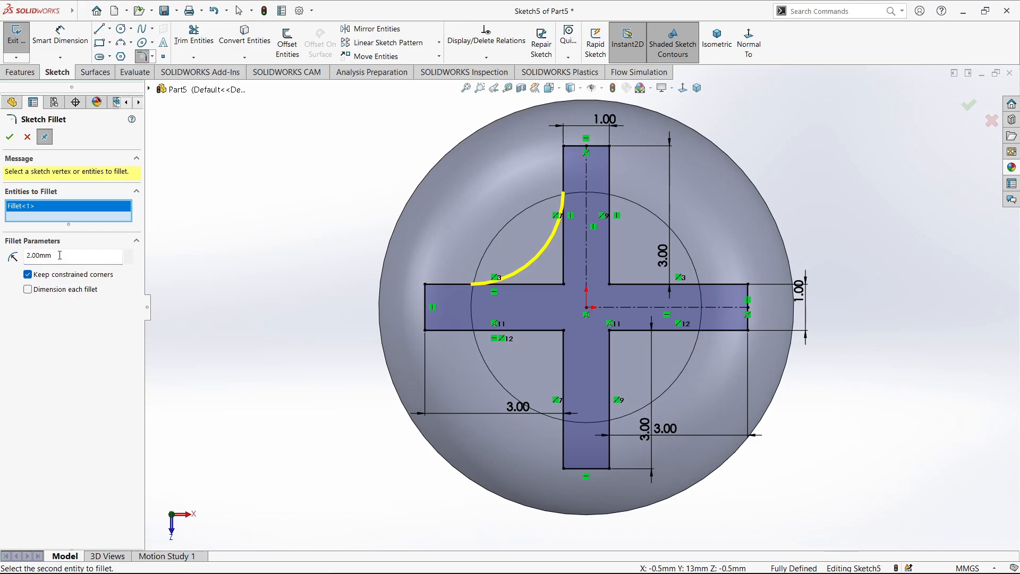
key("Return")
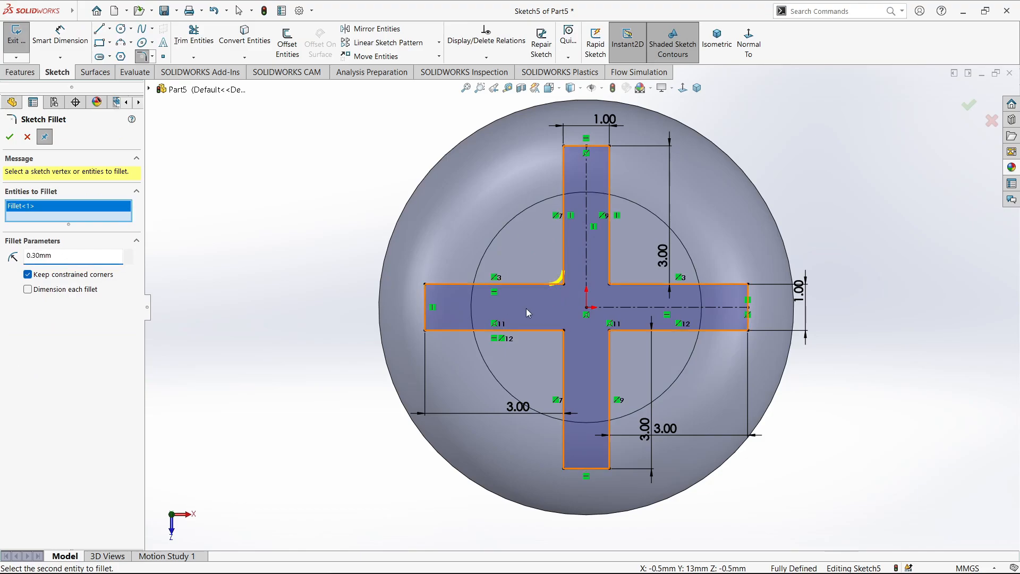
left_click(609, 284)
left_click(563, 330)
left_click(608, 331)
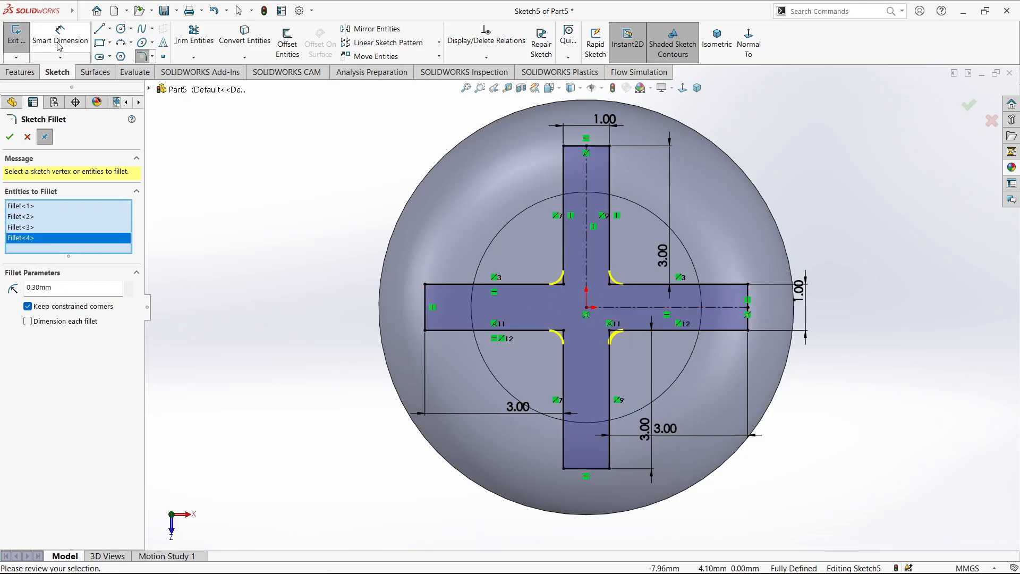
left_click(9, 137)
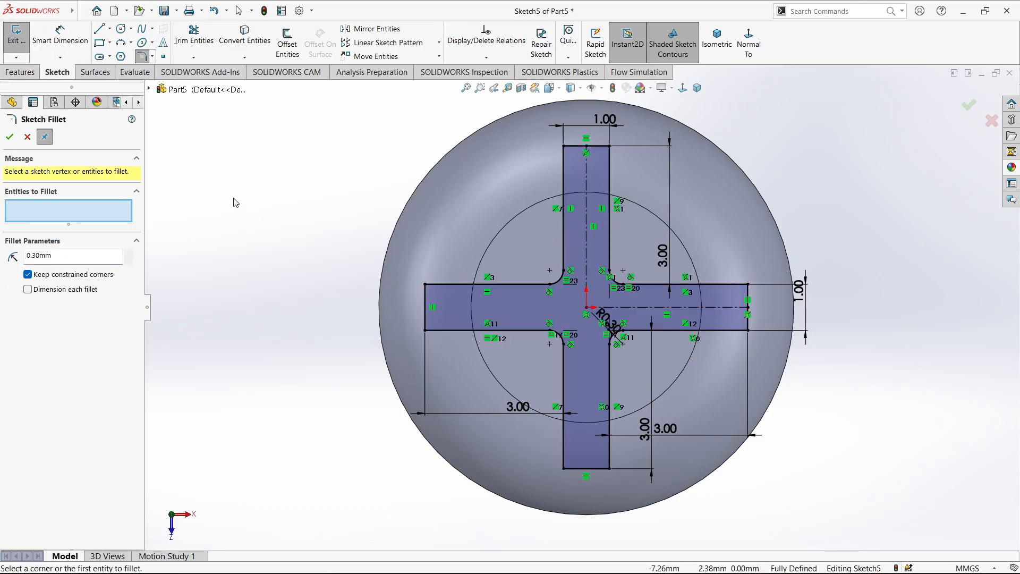
left_click(10, 137)
Cut-extrude the cross sketch 2 mm blind into the screw head with a 2-degree draft.
left_click(20, 71)
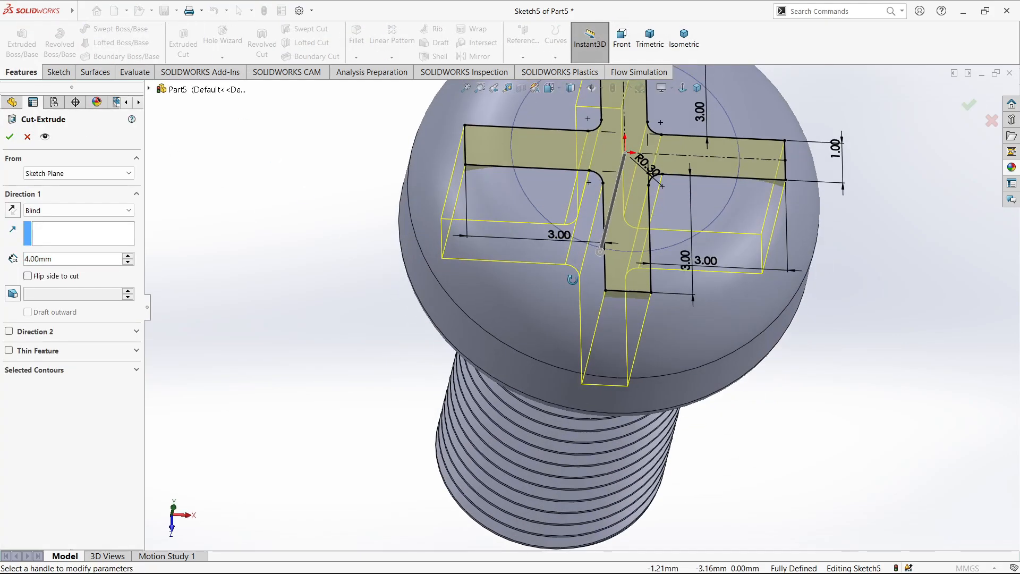
left_click(12, 294)
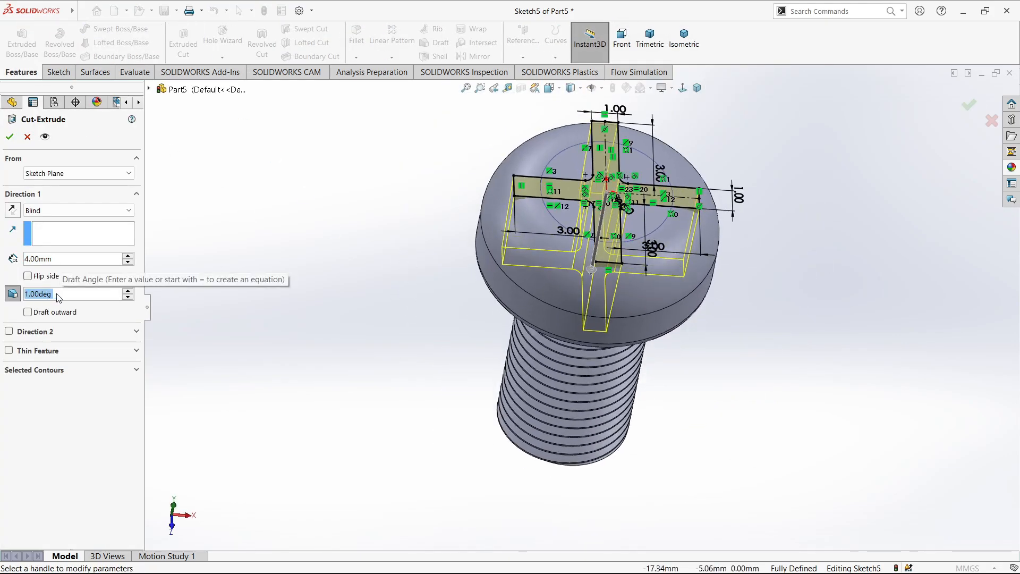
type("2")
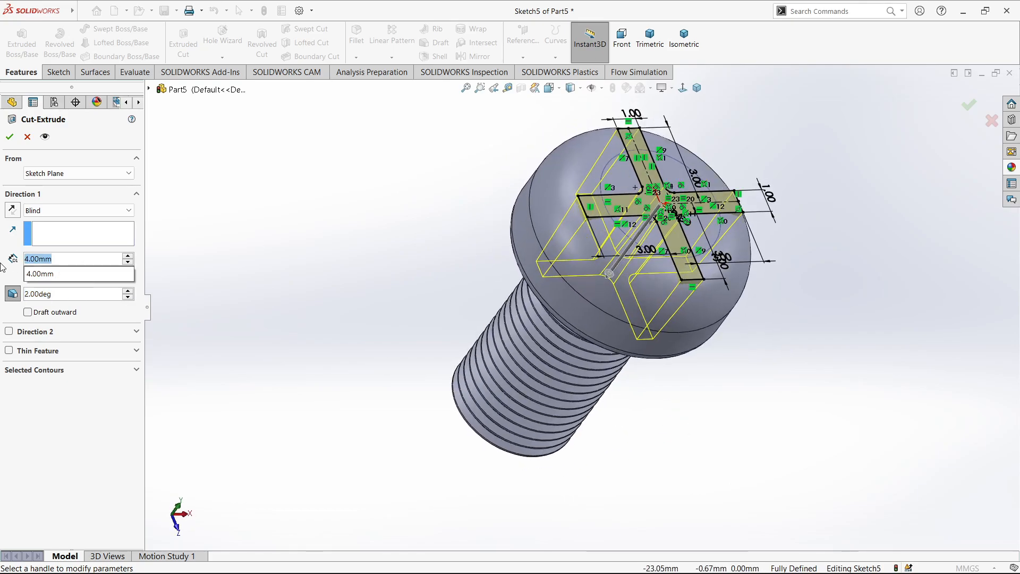
type("2")
key("Return")
mouse_move(561, 406)
middle_mouse_down()
mouse_move(581, 364)
mouse_move(523, 409)
mouse_move(552, 390)
middle_mouse_up()
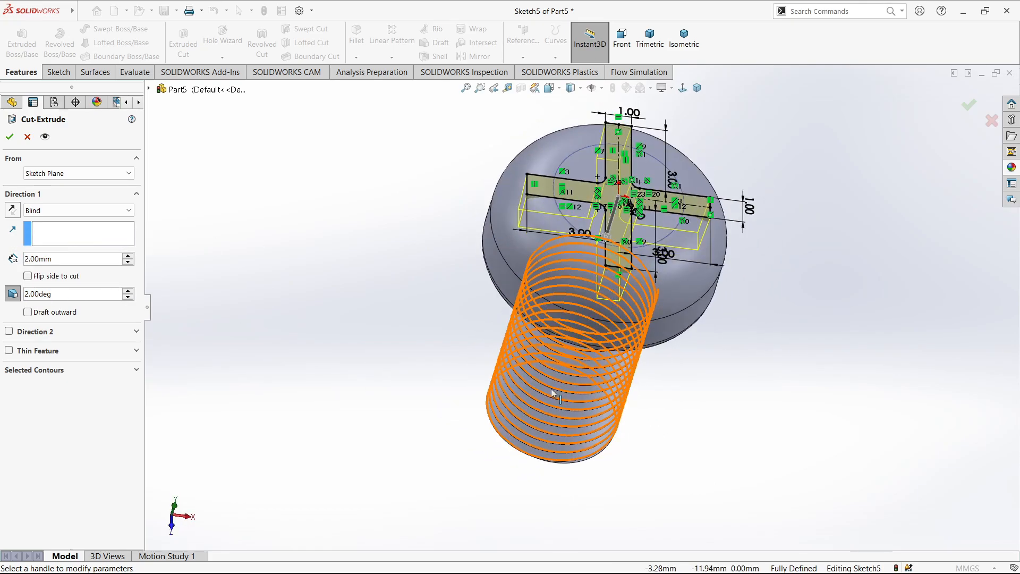
mouse_move(581, 351)
middle_mouse_down()
mouse_move(647, 298)
mouse_move(452, 324)
mouse_move(700, 370)
mouse_move(651, 385)
middle_mouse_up()
scroll(704, 339, "down", 2)
scroll(832, 238, "up", 1)
Apply the polished steel appearance to the screw and collapse the feature tree.
left_click(1011, 168)
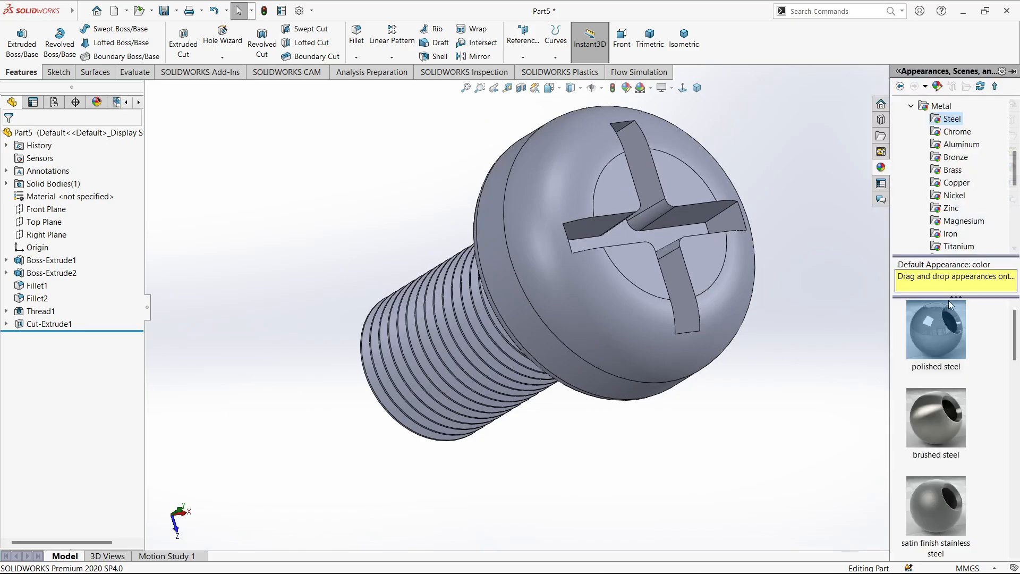
double_click(945, 318)
left_click(323, 345)
left_click(147, 307)
scroll(509, 307, "up", 1)
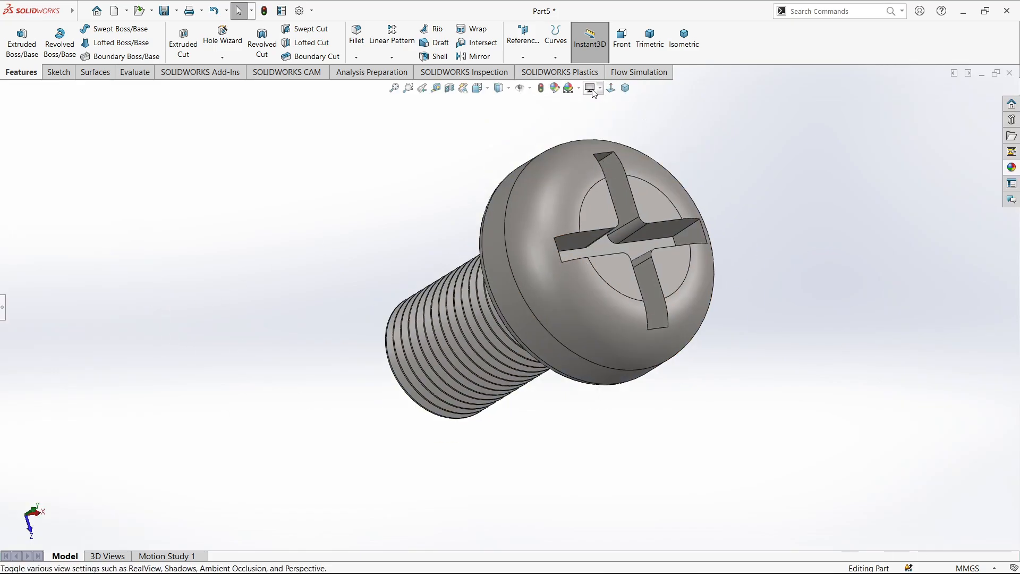
Change the scene to a plain white background and show the screw in isometric view.
left_click(593, 92)
left_click(579, 88)
left_click(600, 116)
left_click(683, 38)
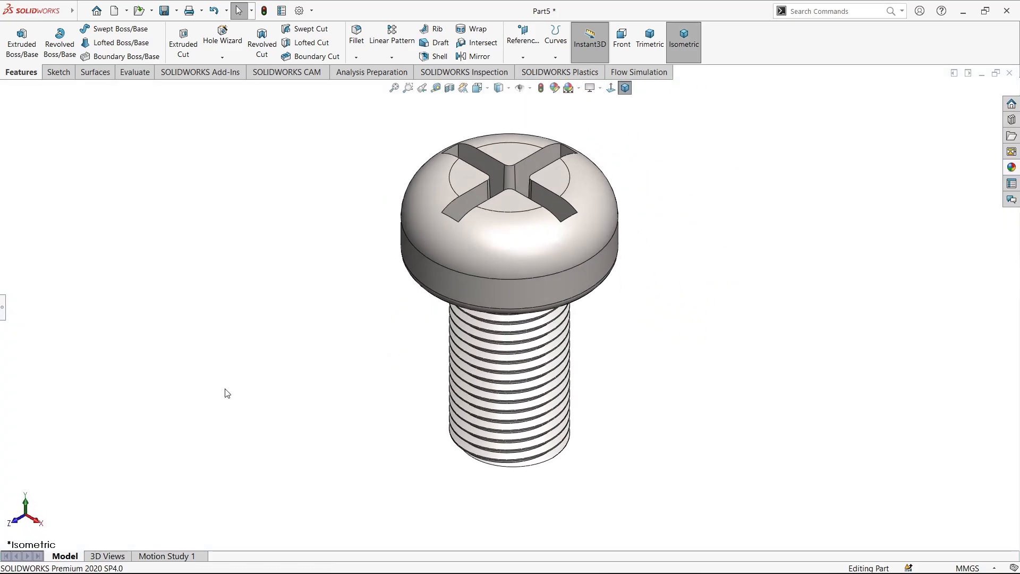
Create a rotating animation of the screw in Motion Study 1 and play it.
left_click(173, 555)
left_click(295, 543)
left_click(615, 431)
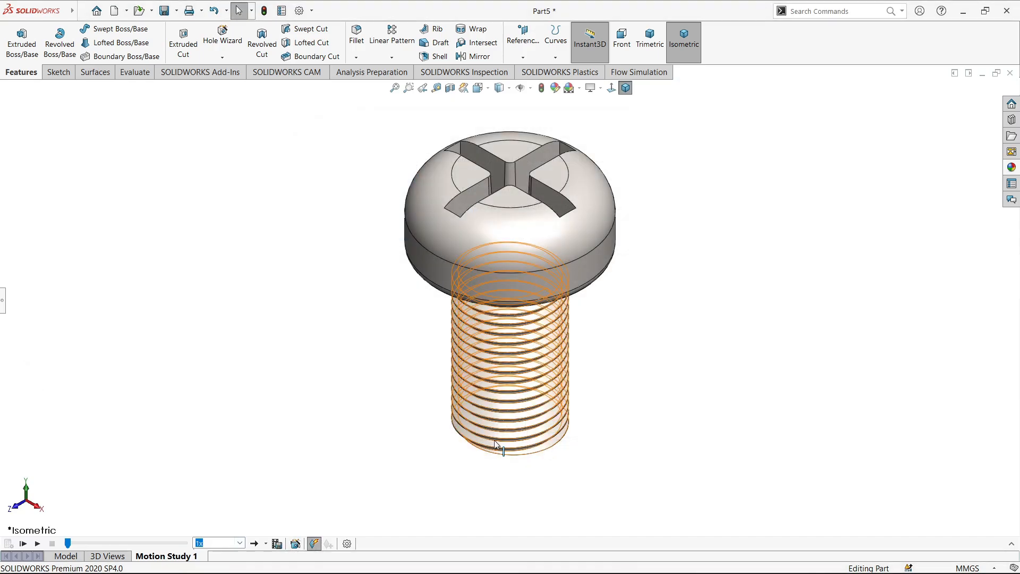
left_click(38, 543)
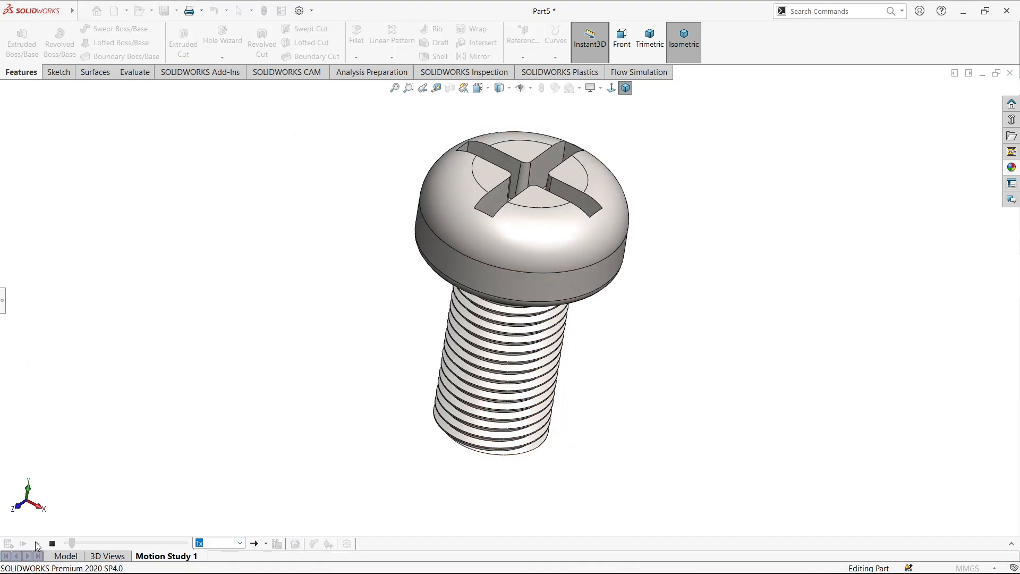